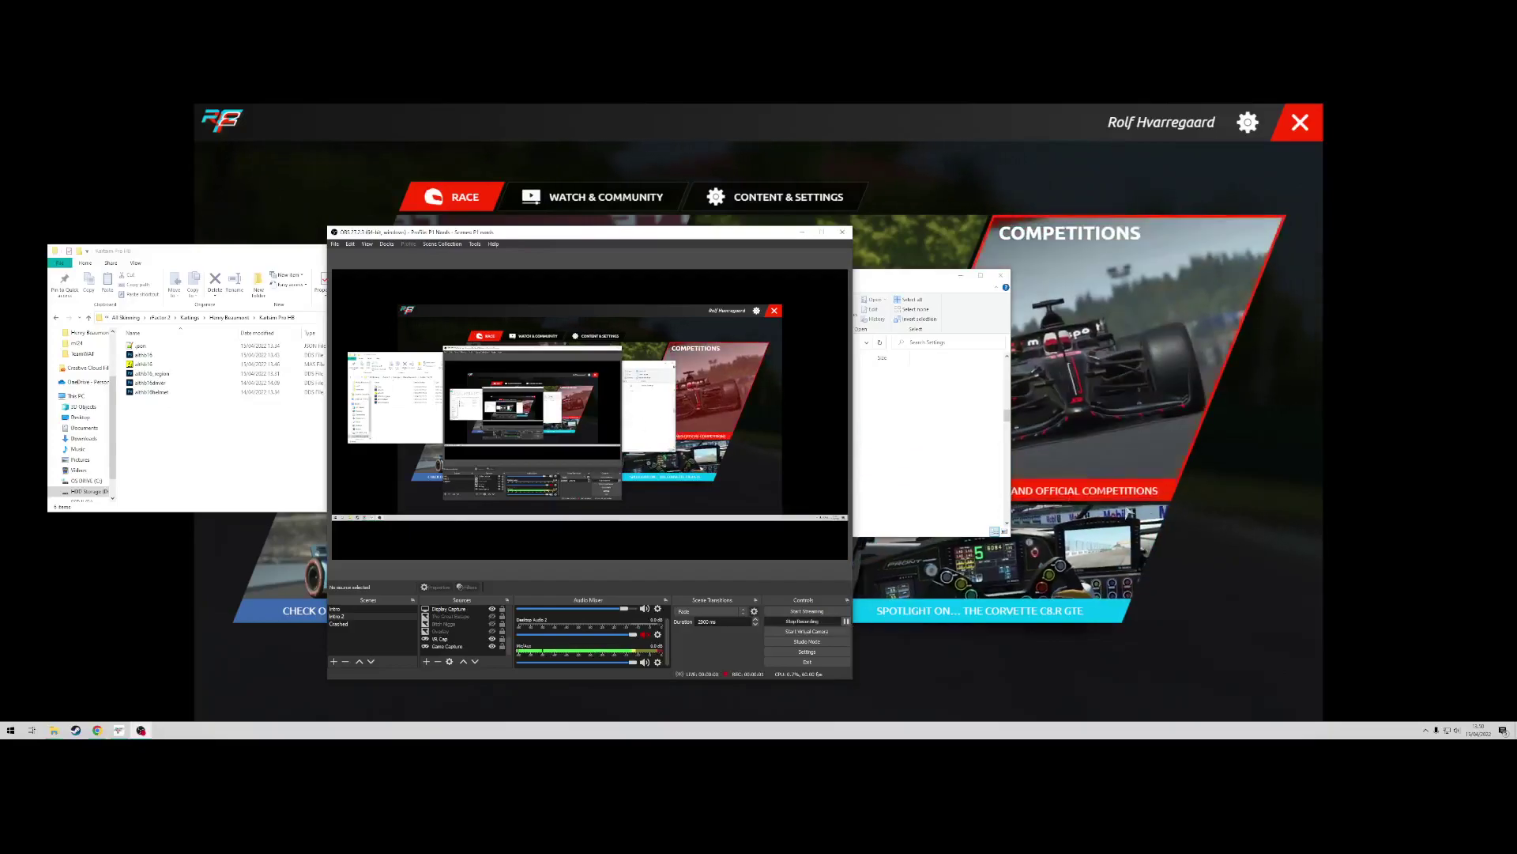
# Bring the rFactor 2 menu forward, then switch to the Kartsim Pro H8 and Settings Explorer windows.
pyautogui.click(1312, 562)
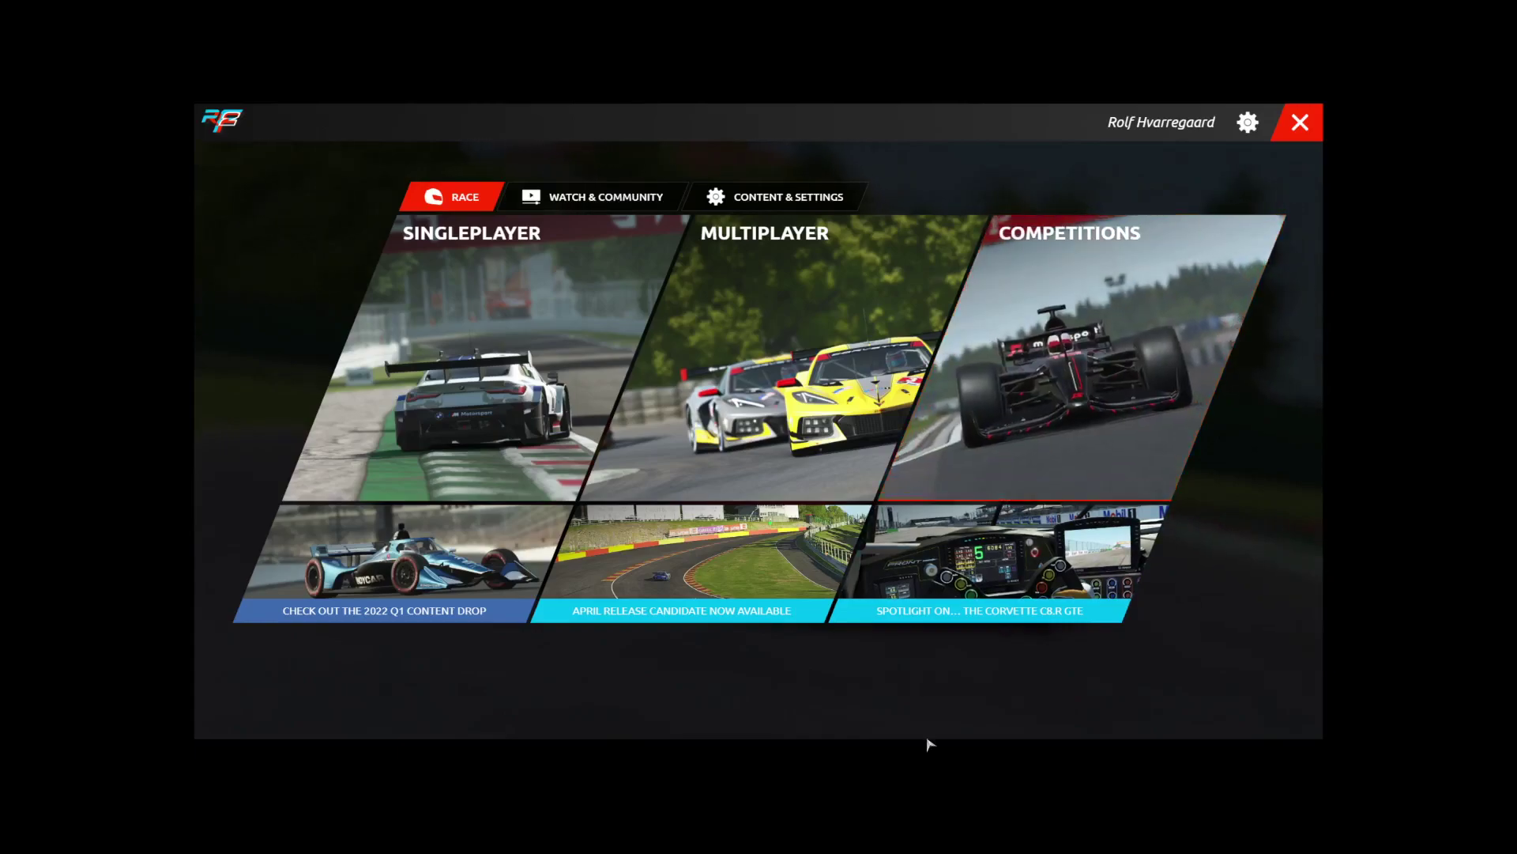
pyautogui.hotkey('alt', 'Tab')
pyautogui.hotkey('alt', 'Tab')
pyautogui.hotkey('alt', 'Tab')
pyautogui.hotkey('alt', 'Tab')
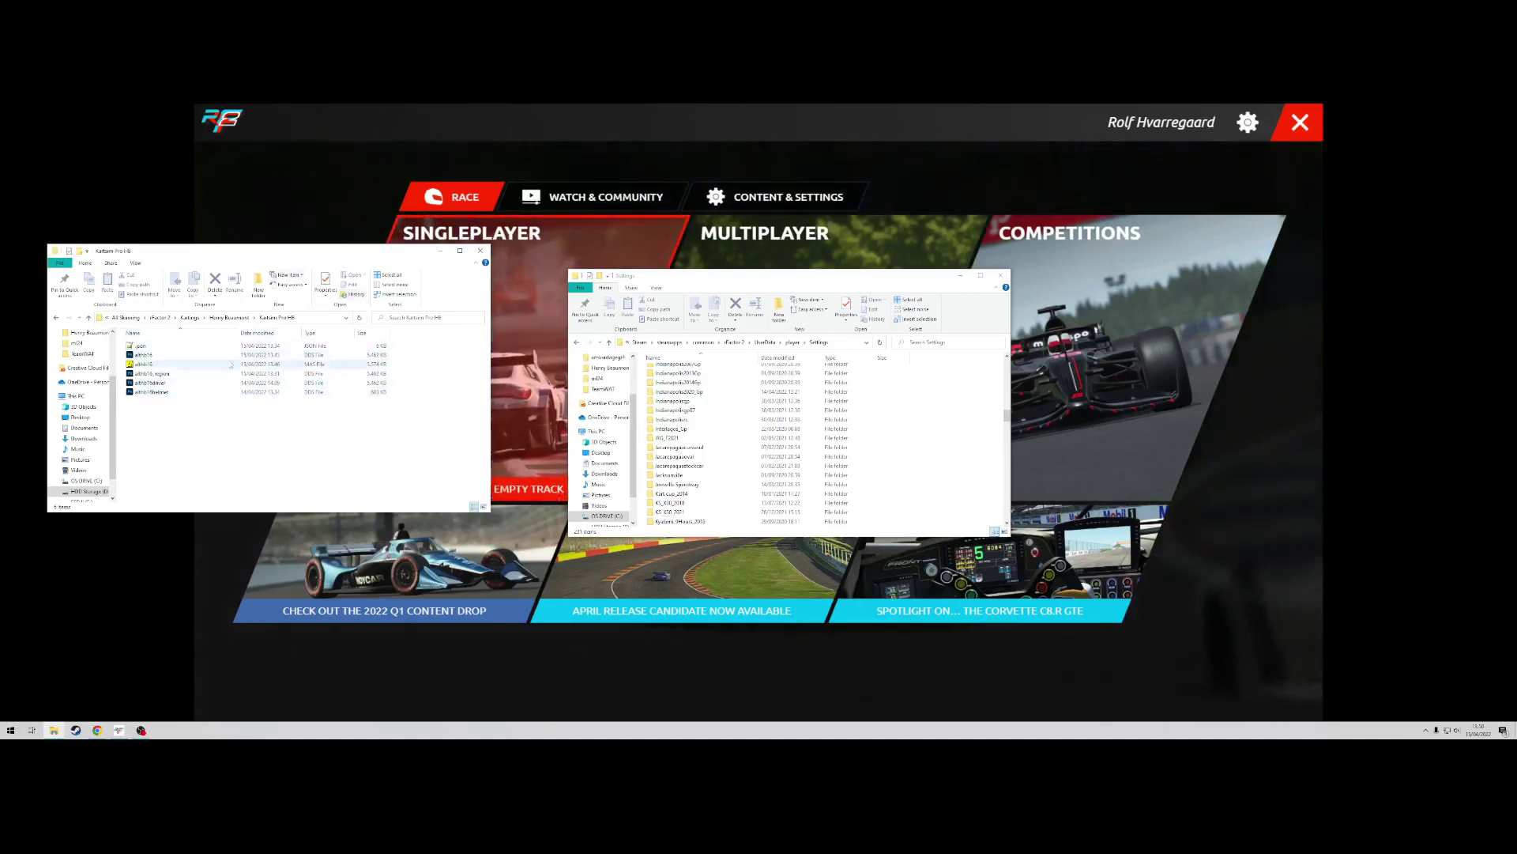
# Check the Settings folder's full path in its address bar, then return to the rFactor 2 menu.
pyautogui.click(940, 433)
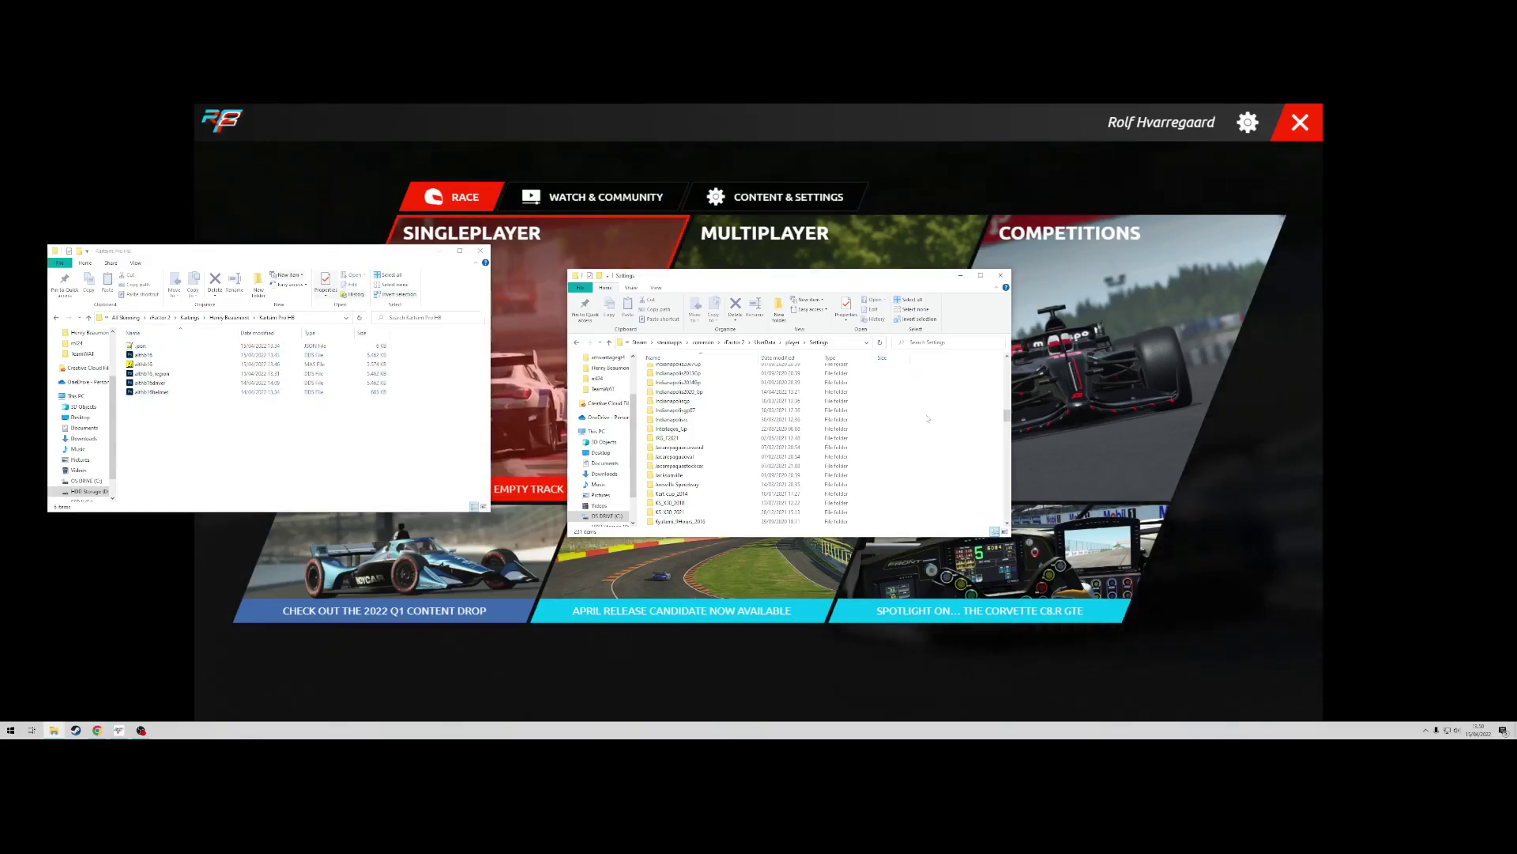
pyautogui.click(845, 346)
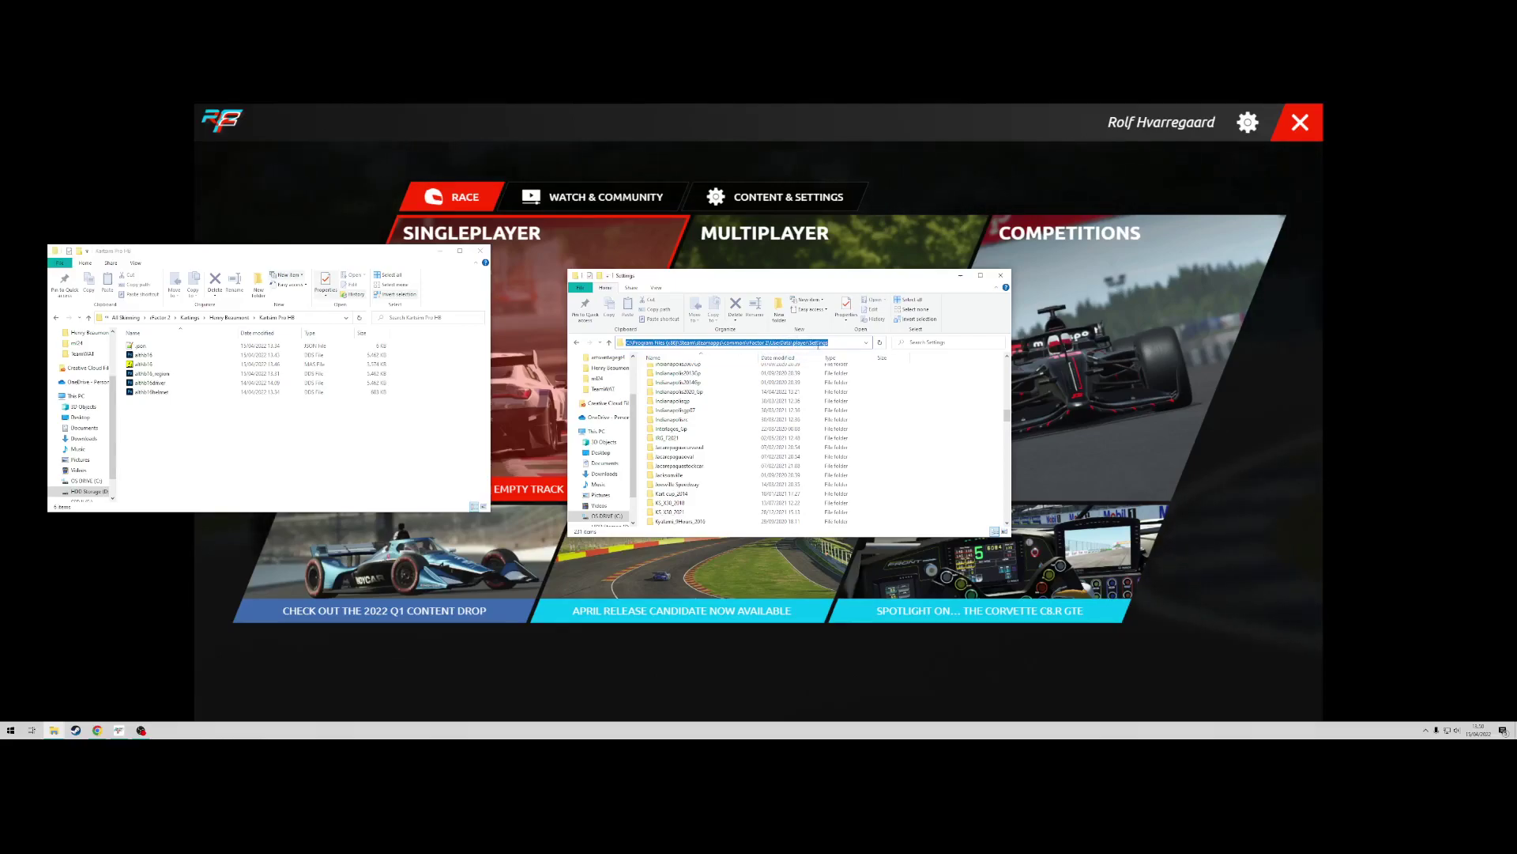
pyautogui.click(849, 344)
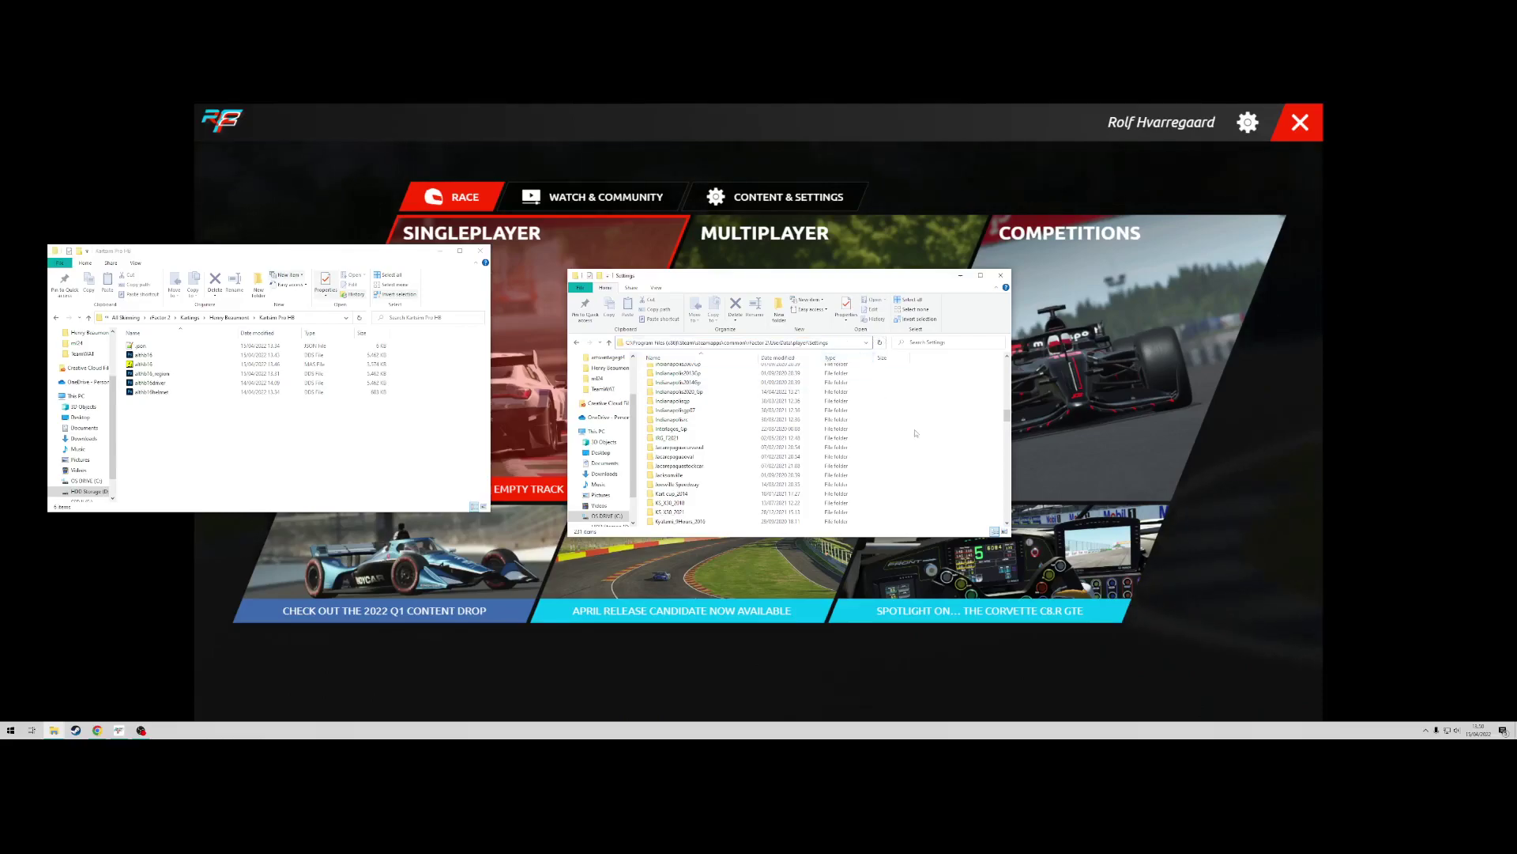
pyautogui.click(1404, 517)
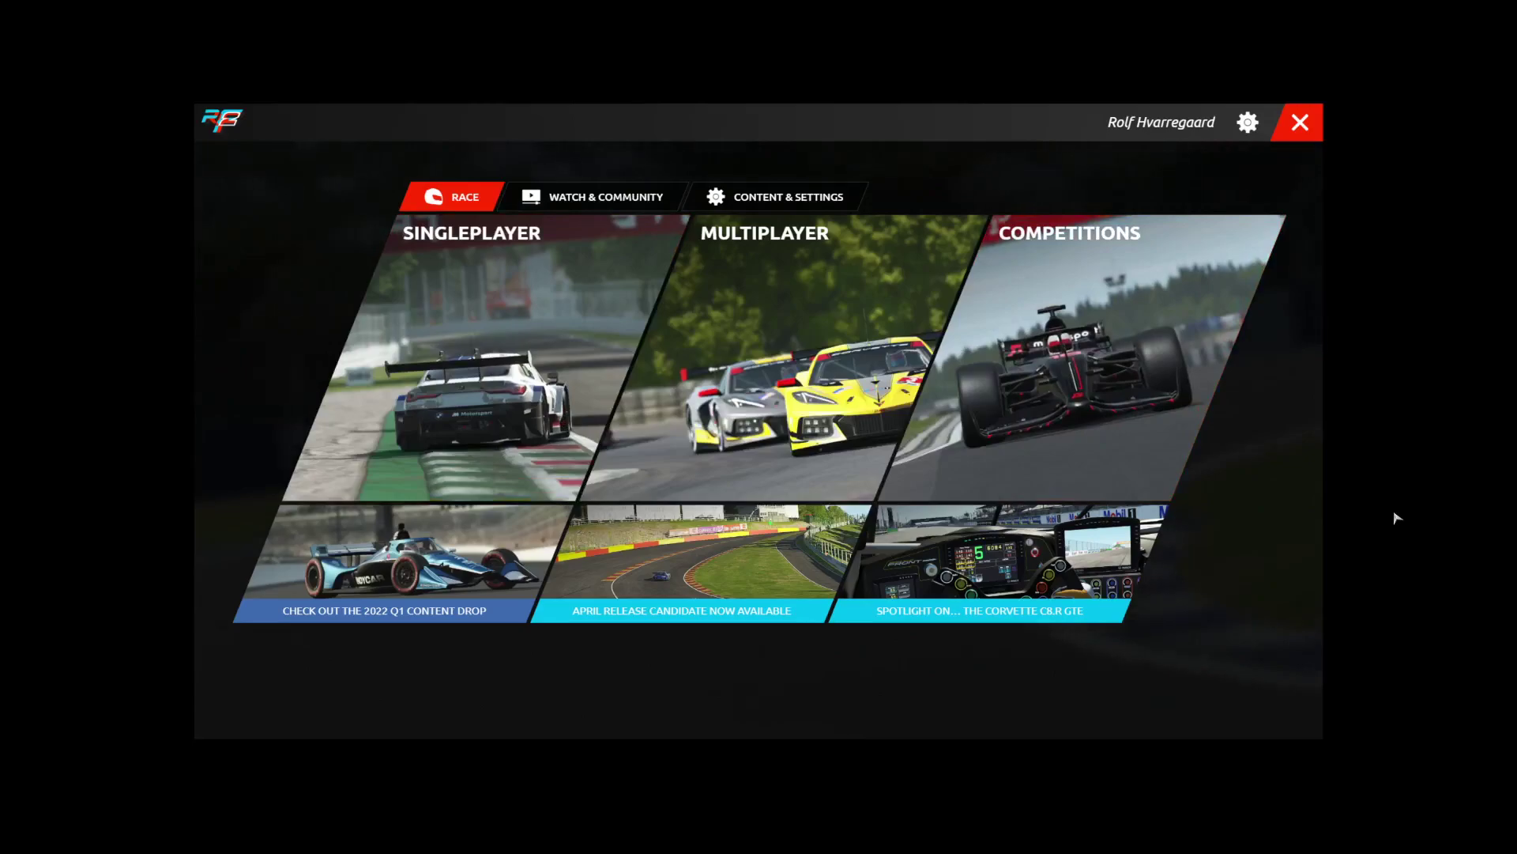
# Choose the SENIOR X30 #1 1.19 kart for a single-player session and open its customisation.
pyautogui.click(517, 257)
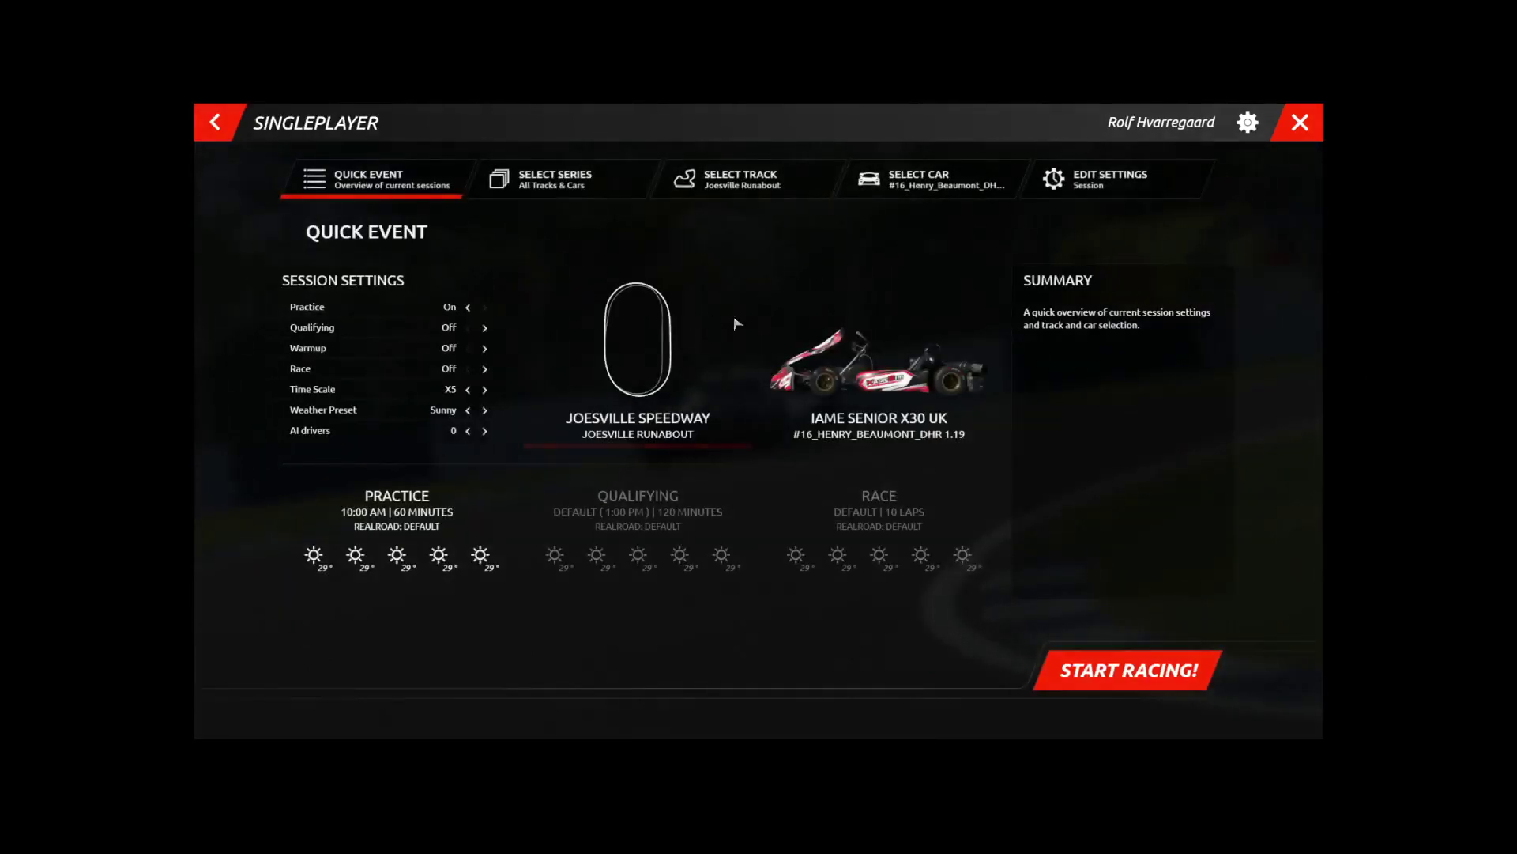
pyautogui.click(847, 352)
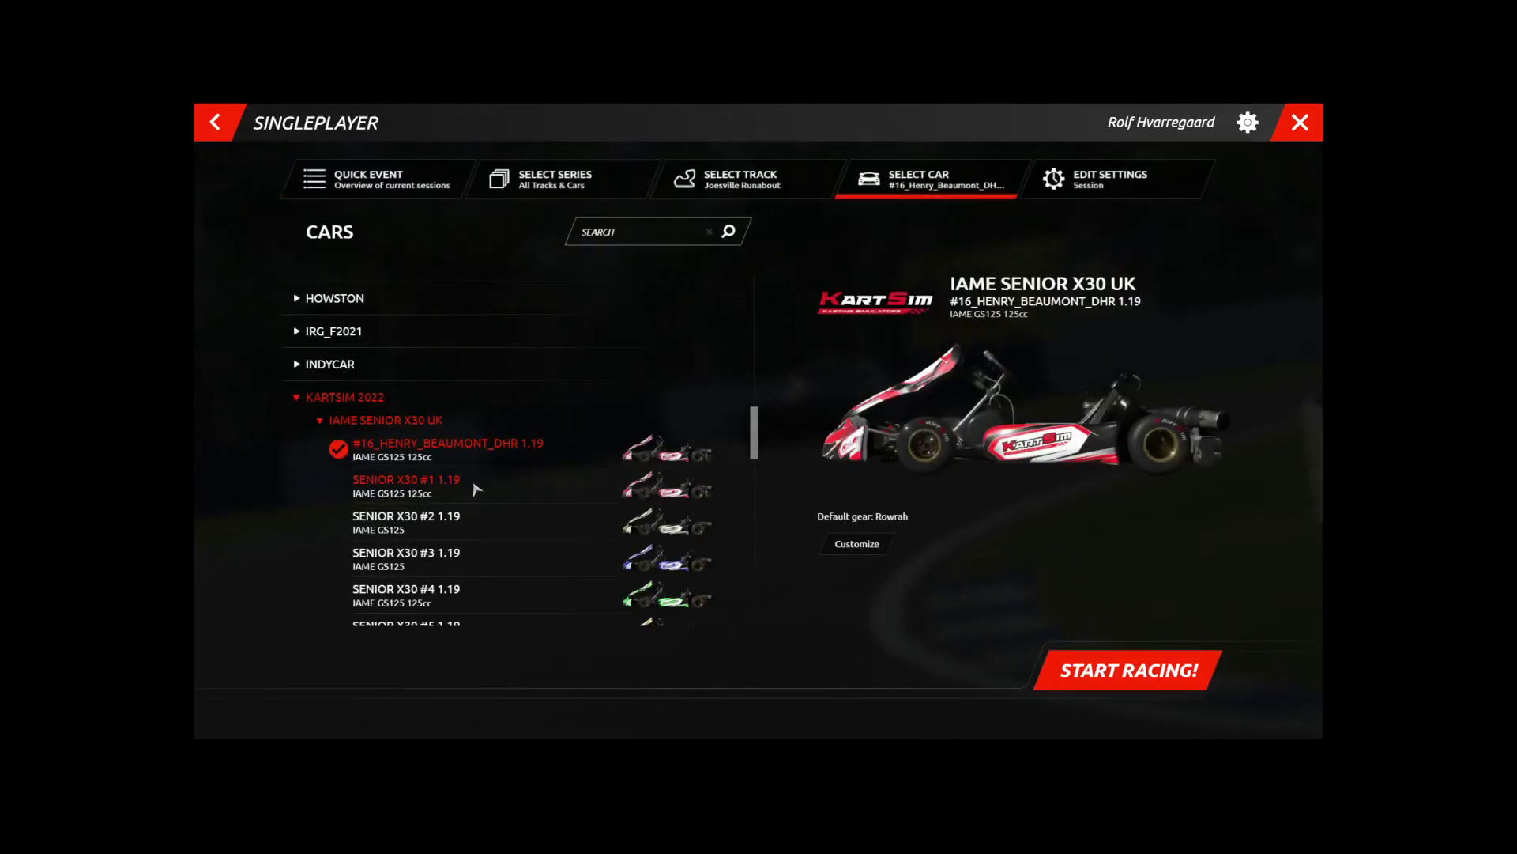
pyautogui.click(477, 490)
pyautogui.scroll(-3, 399, 450)
pyautogui.scroll(-1, 399, 445)
pyautogui.scroll(2, 395, 395)
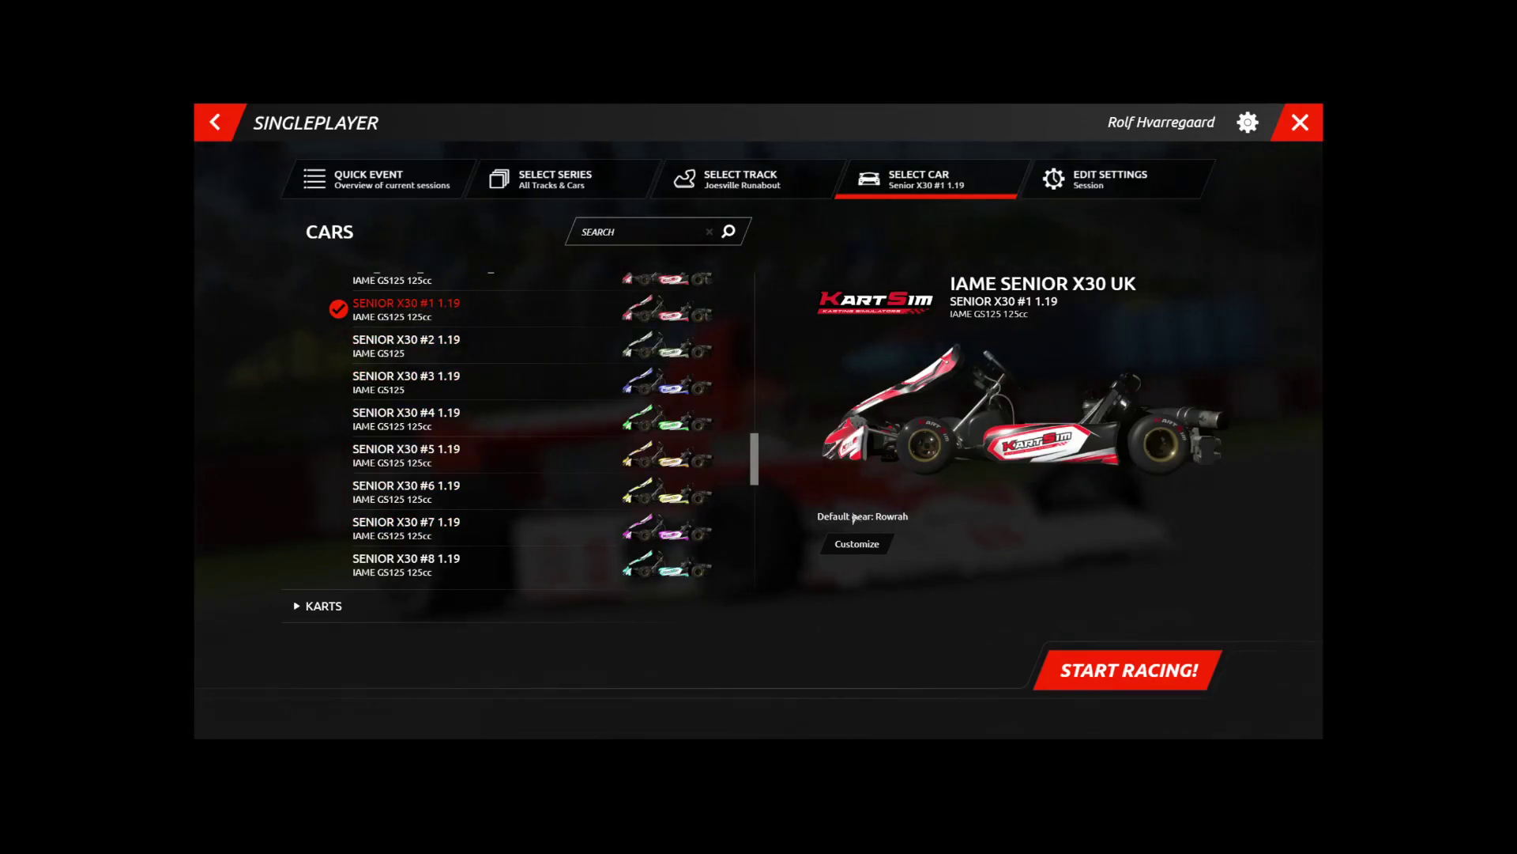
pyautogui.click(854, 545)
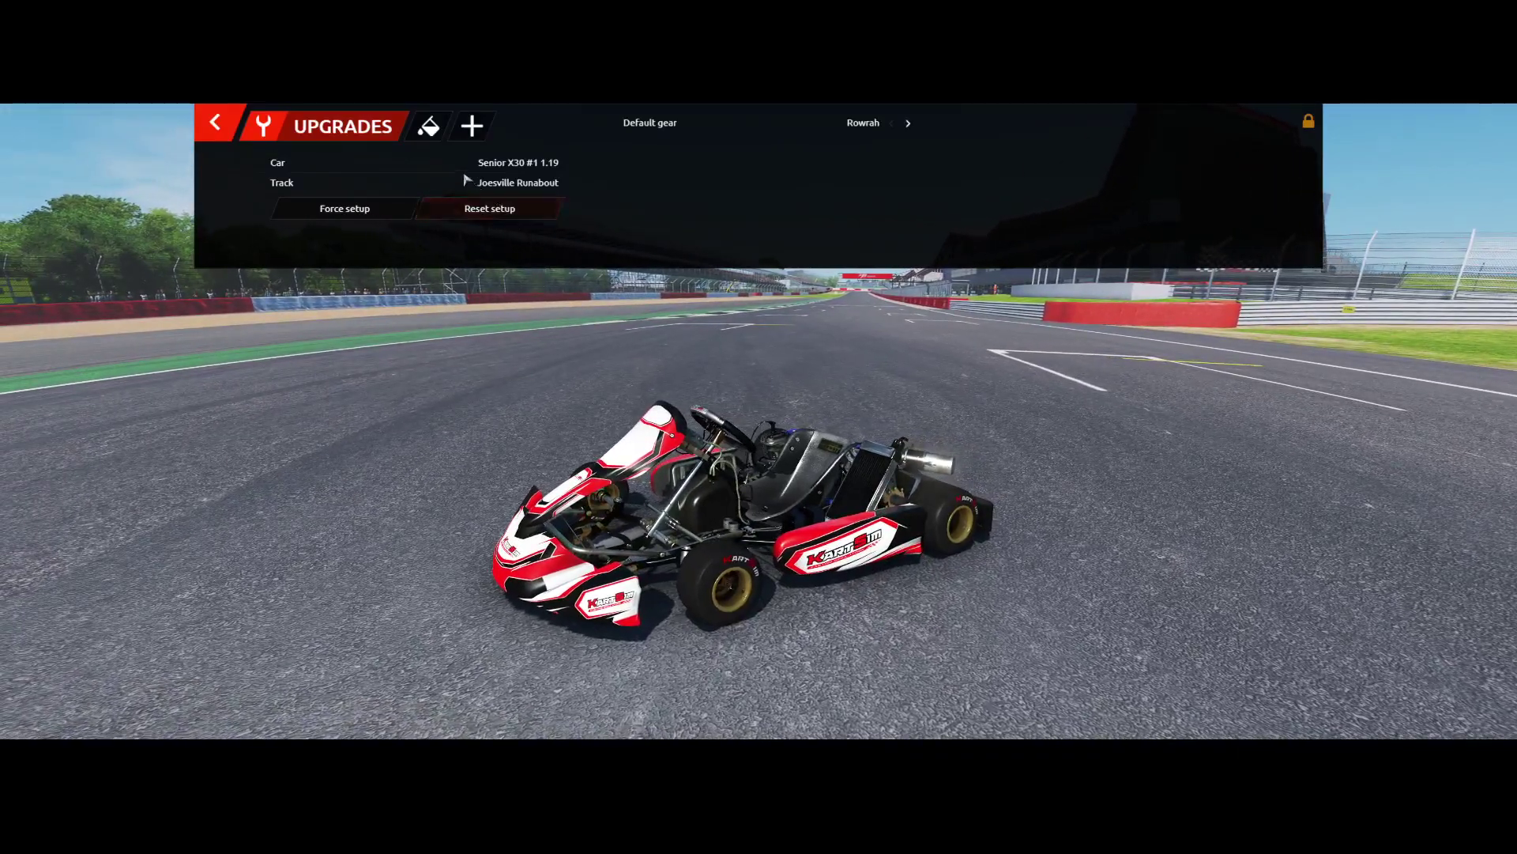
# Create the KS_X30_2022\KARTSIM_X30_1 skin folder from the skin editor, then switch to the Settings window.
pyautogui.click(431, 127)
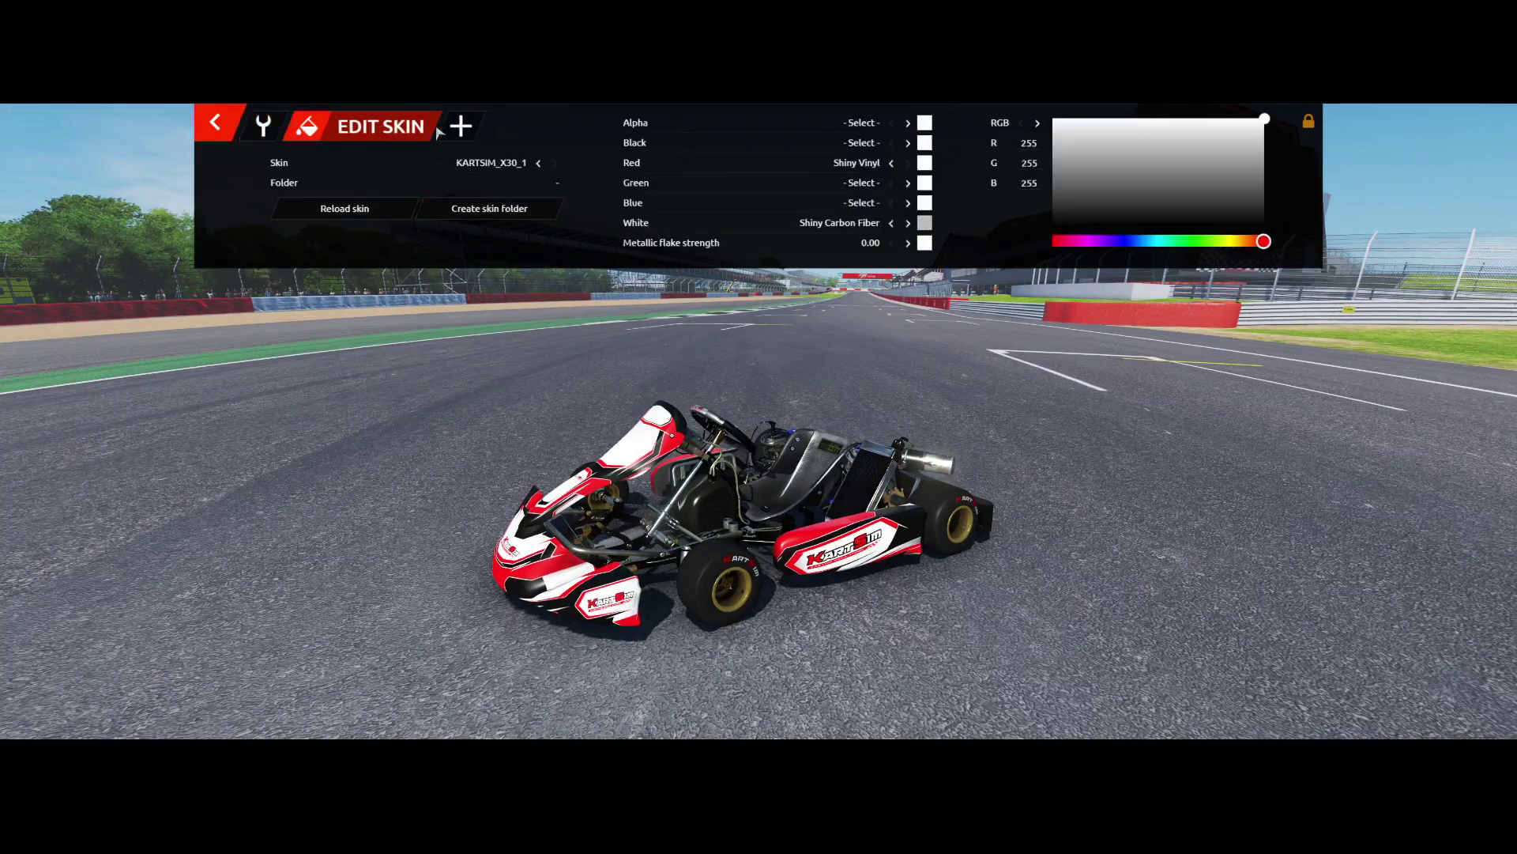
pyautogui.click(480, 209)
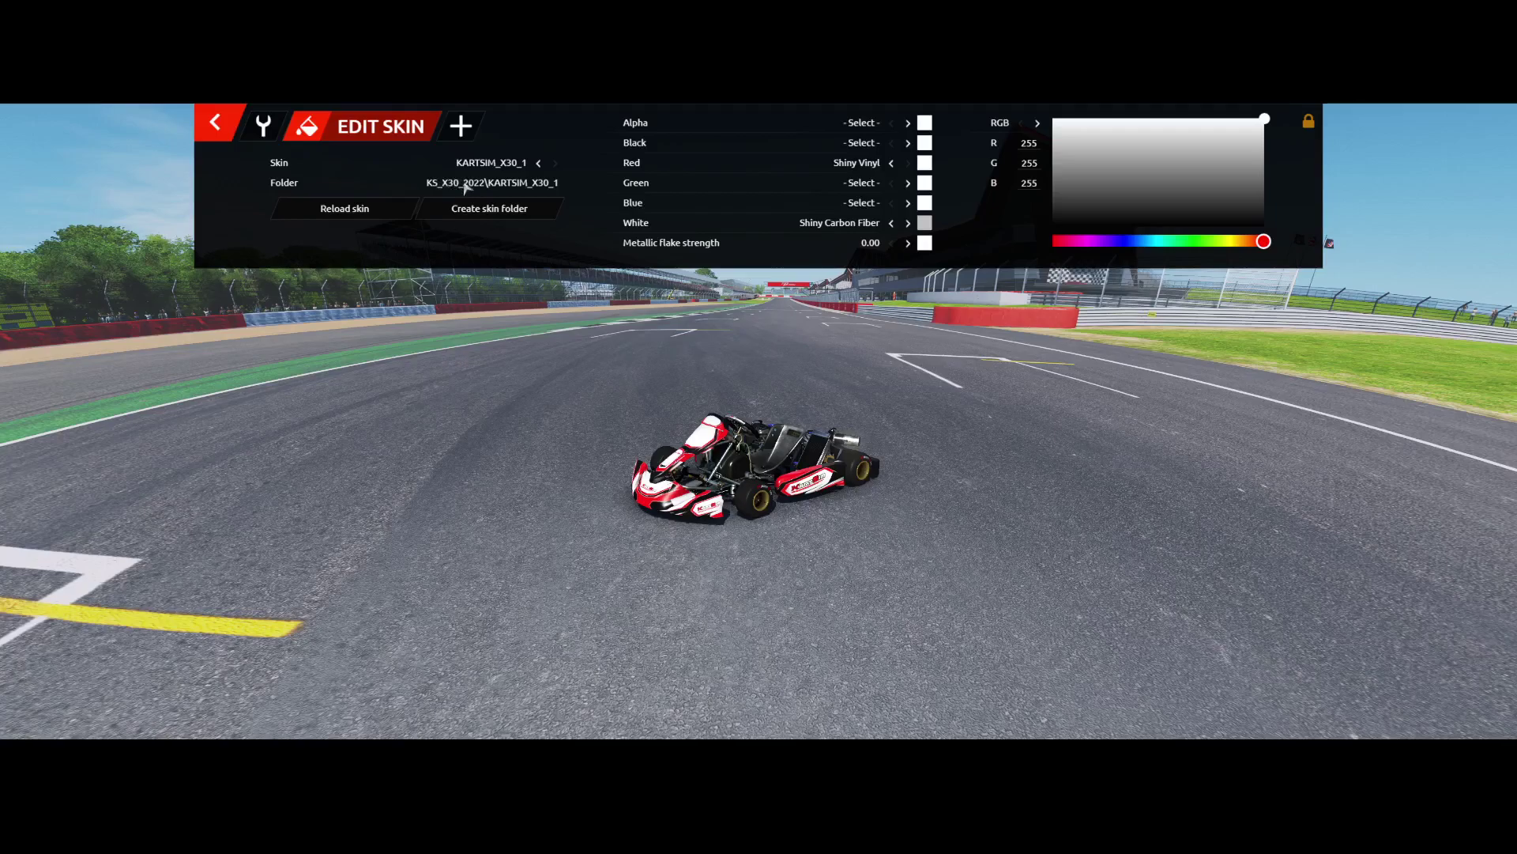
pyautogui.scroll(3, 751, 466)
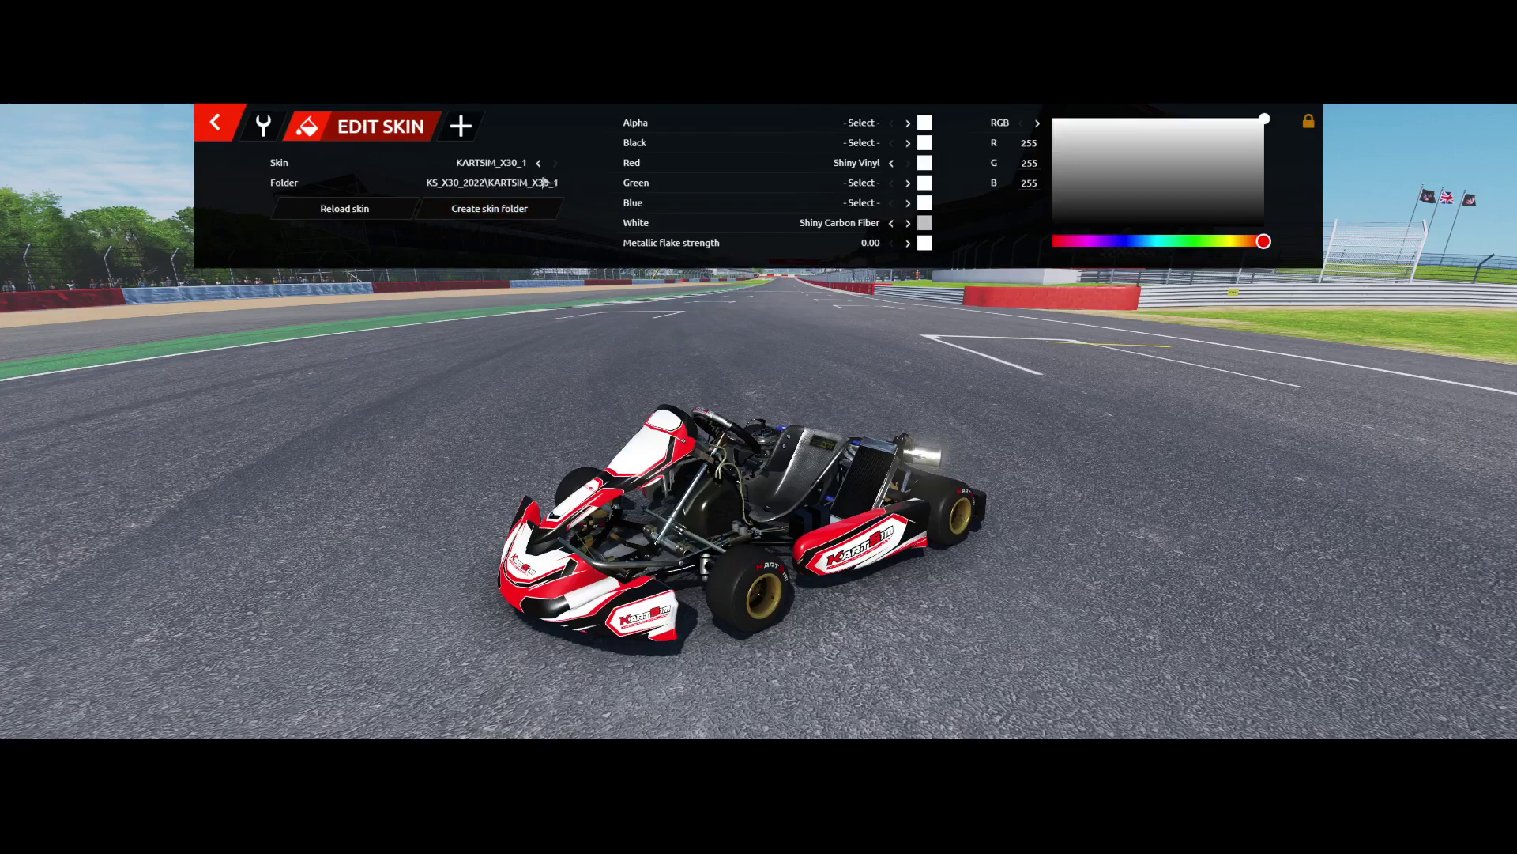
pyautogui.hotkey('alt', 'Tab')
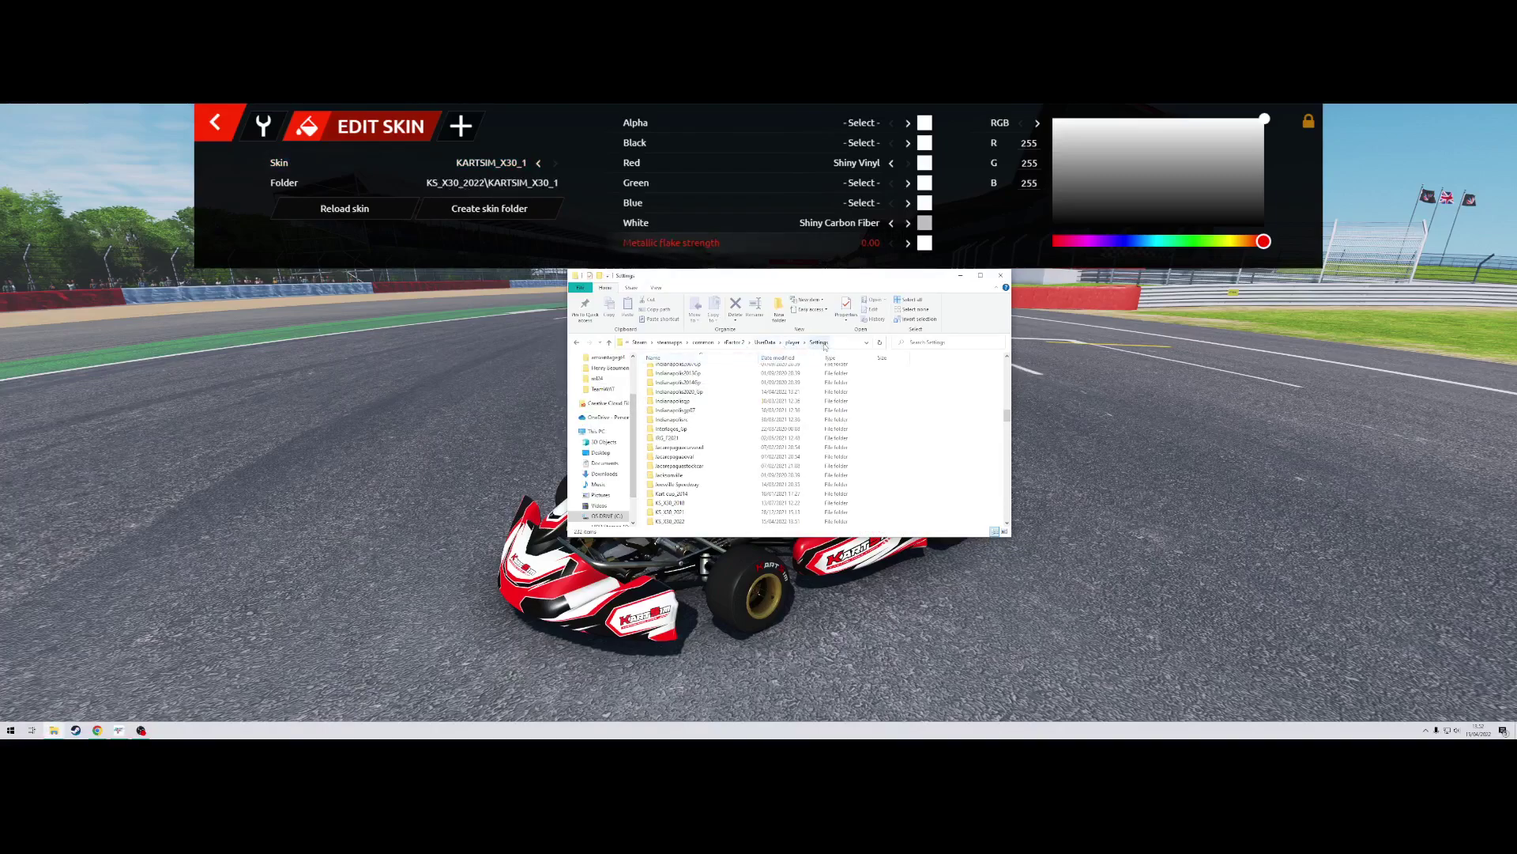
# Copy the athb16 skin file from Kartsim Pro H8 into KS_X30_2022\KARTSIM_X30_1 and return to the game.
pyautogui.click(697, 523)
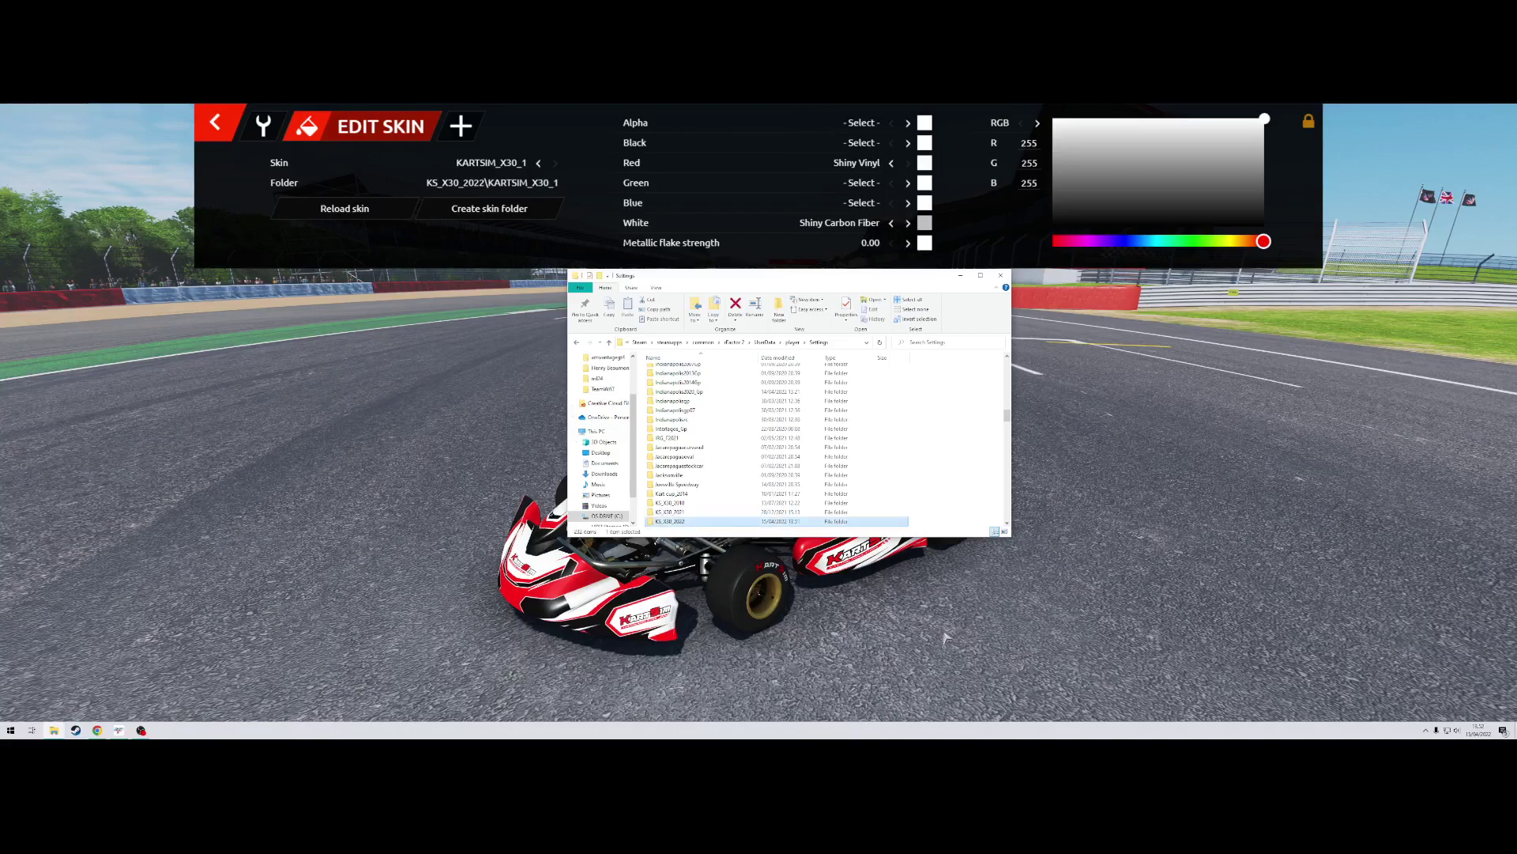
pyautogui.press('Return')
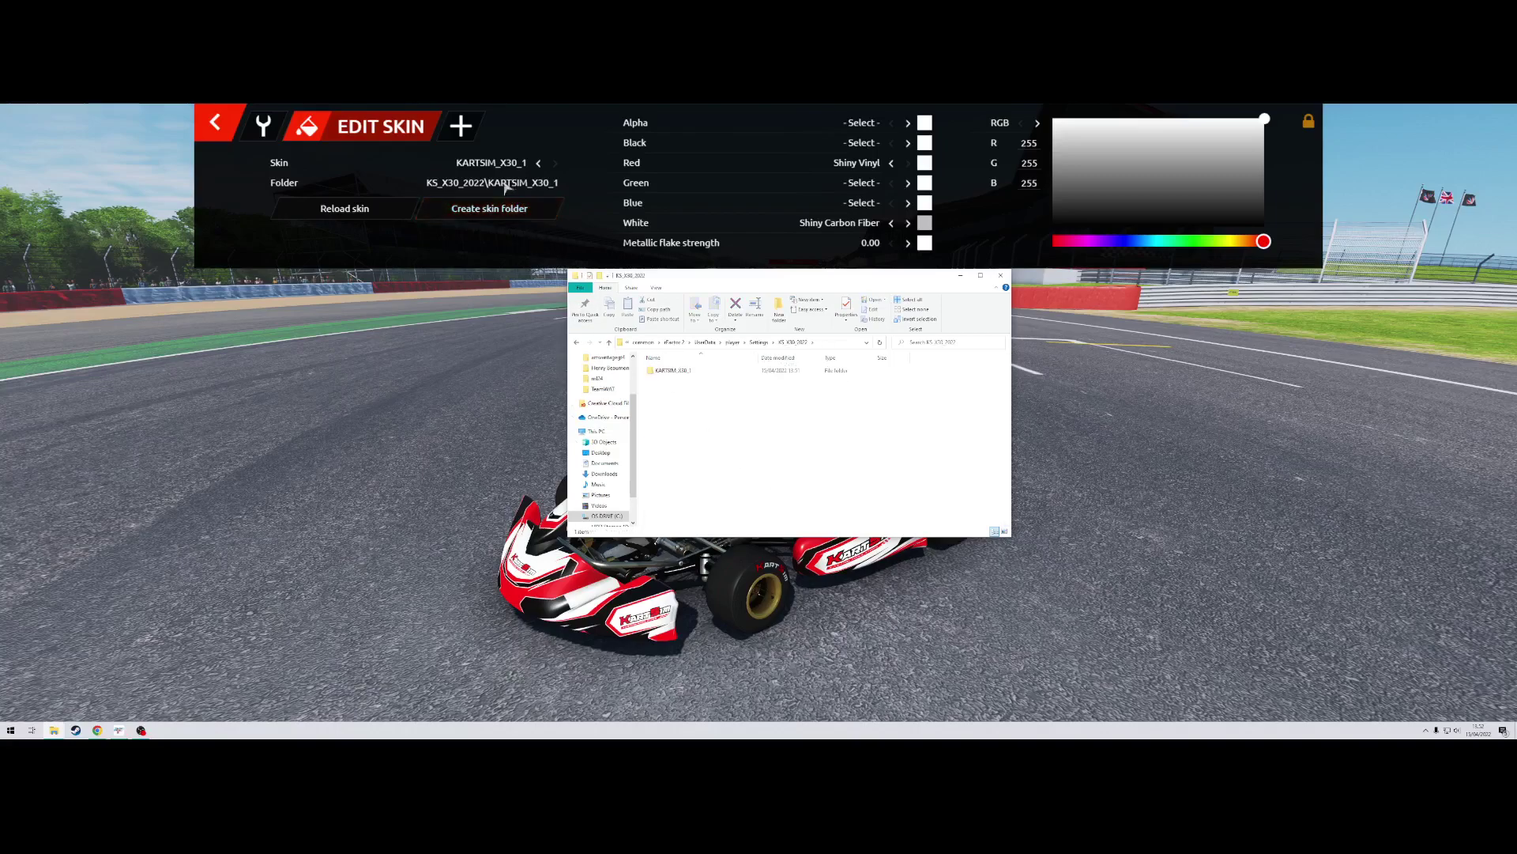
pyautogui.doubleClick(708, 372)
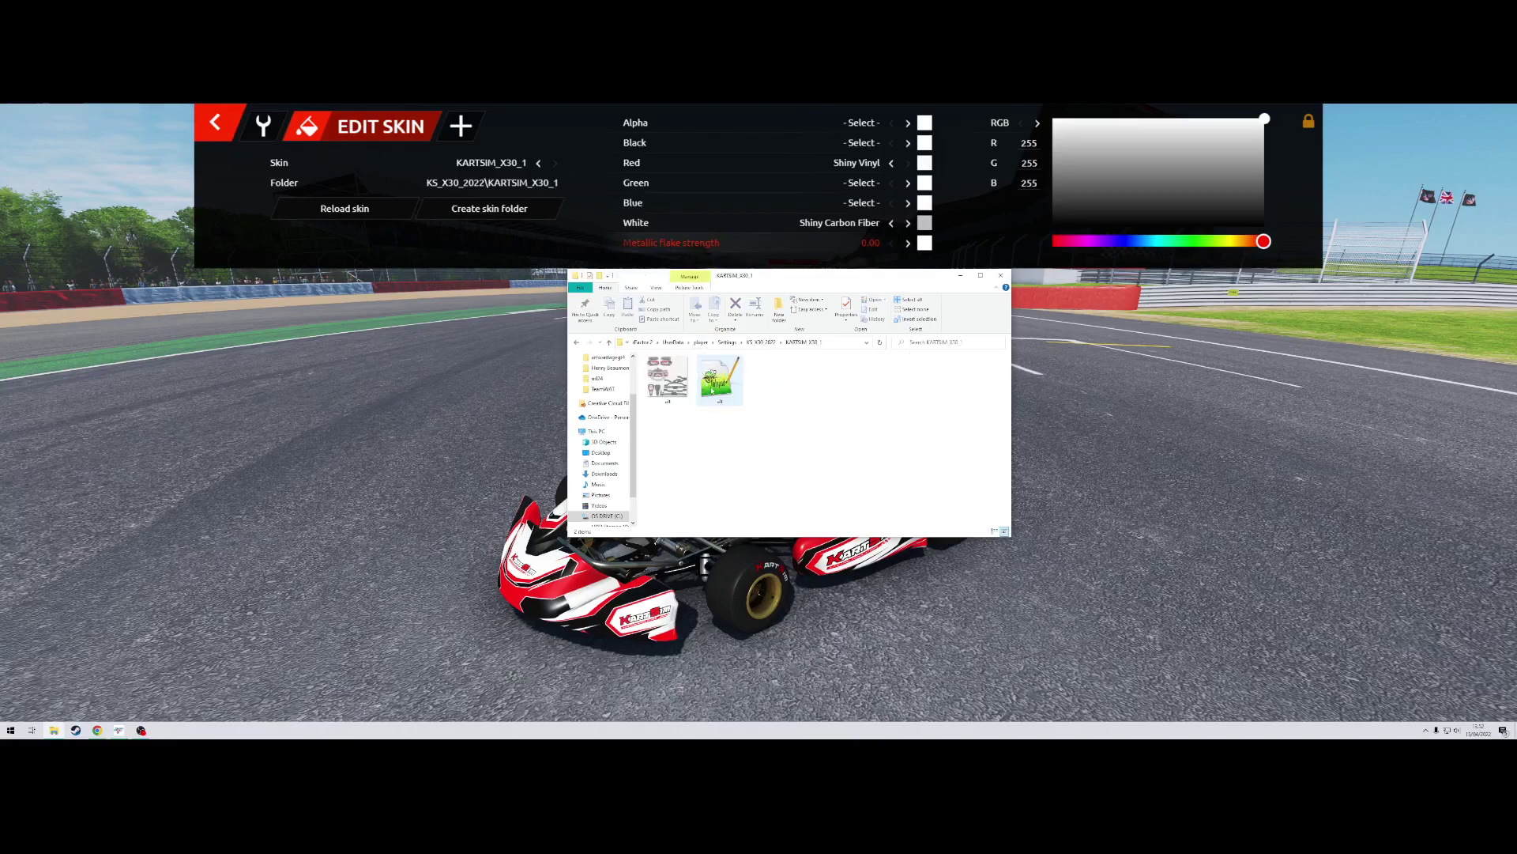
pyautogui.moveTo(809, 283); pyautogui.dragTo(1225, 228)
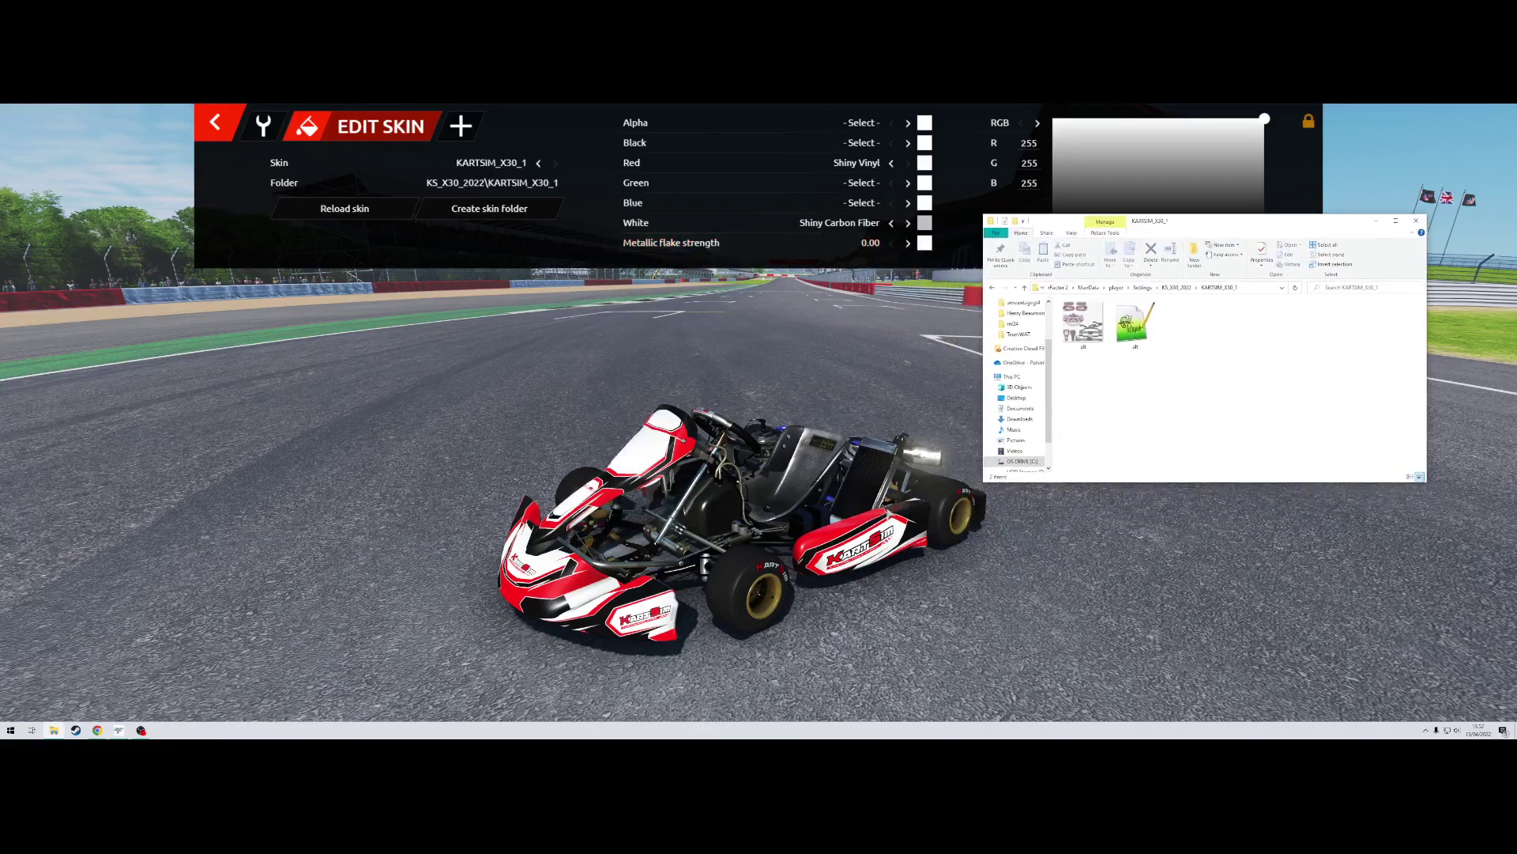
pyautogui.hotkey('alt', 'Tab')
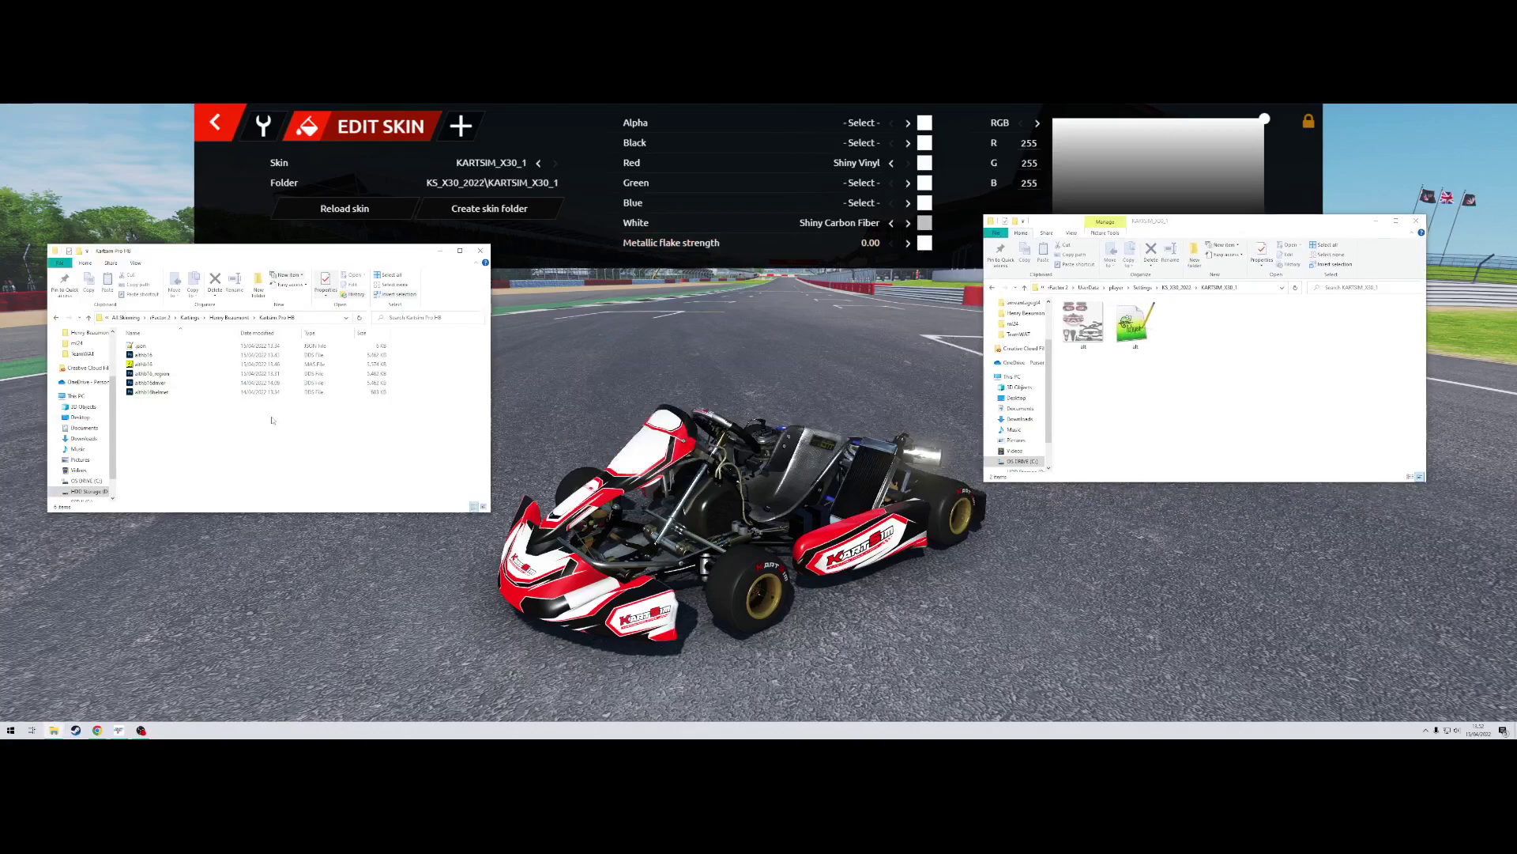
pyautogui.click(162, 355)
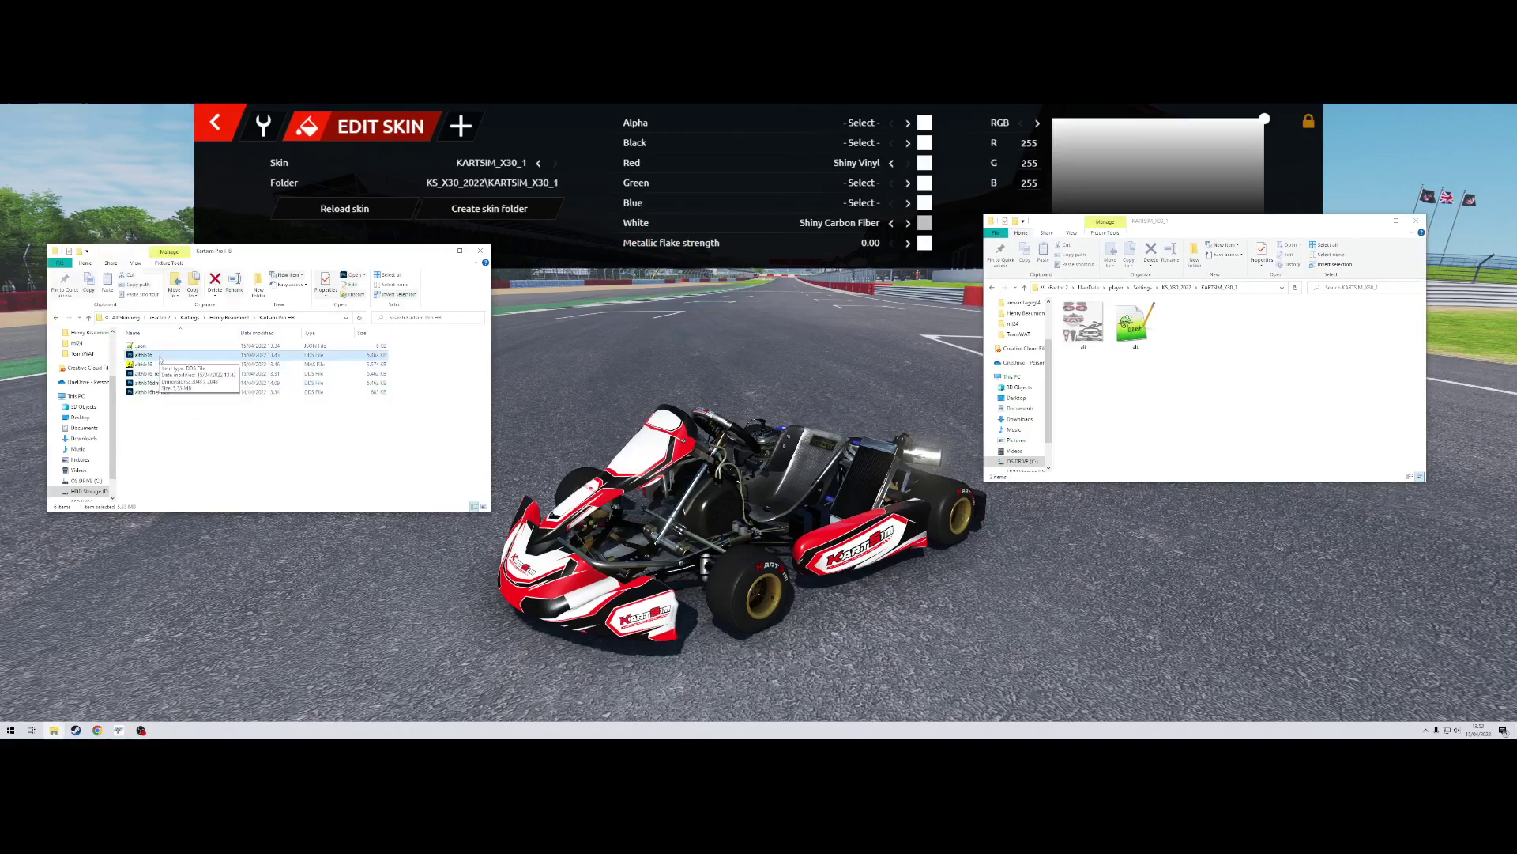
pyautogui.moveTo(160, 360); pyautogui.dragTo(1183, 363)
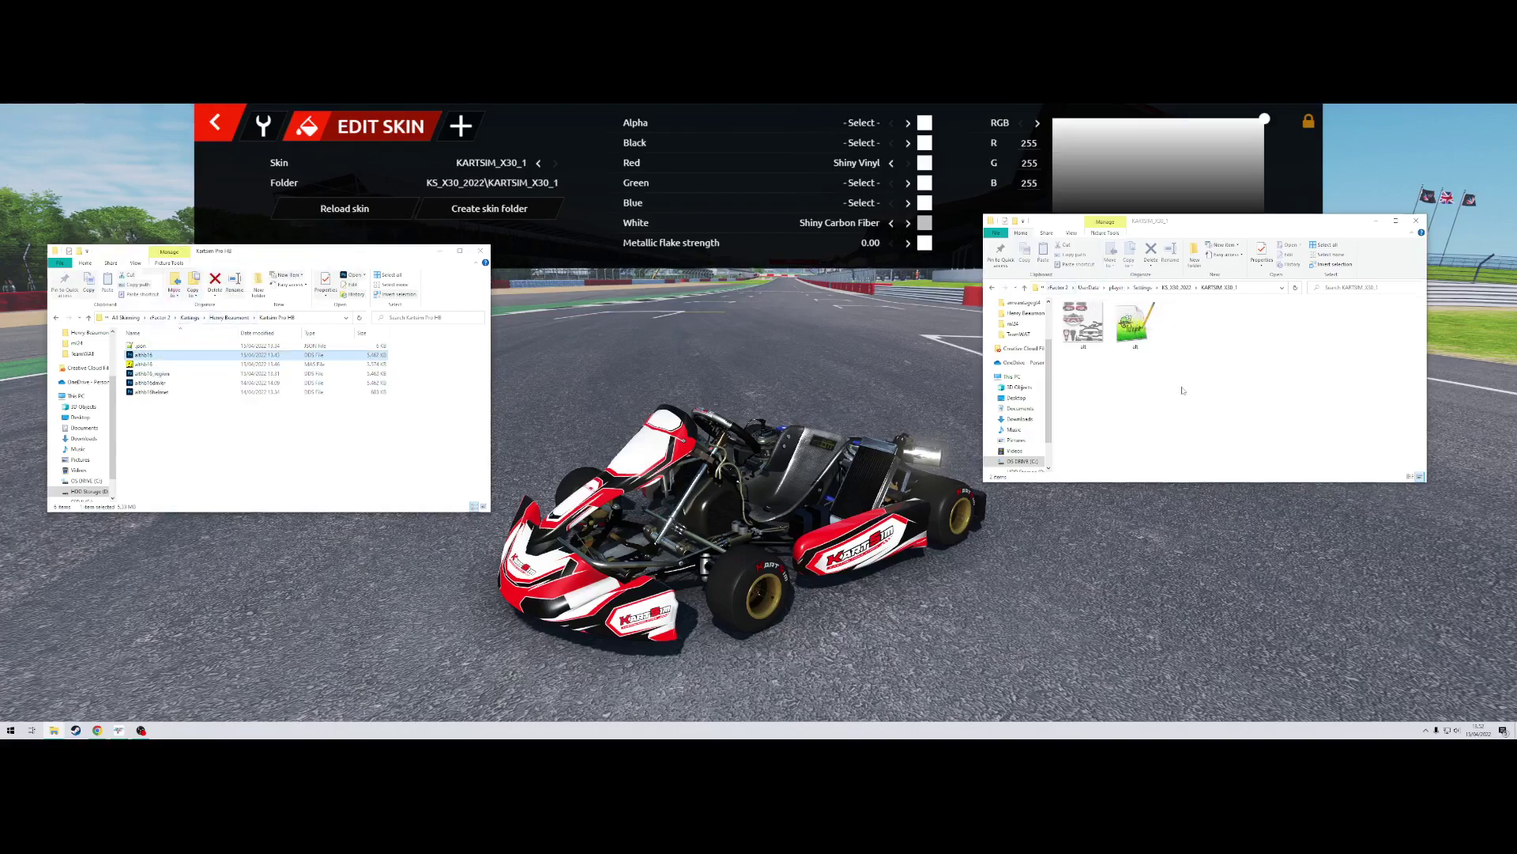
pyautogui.click(594, 313)
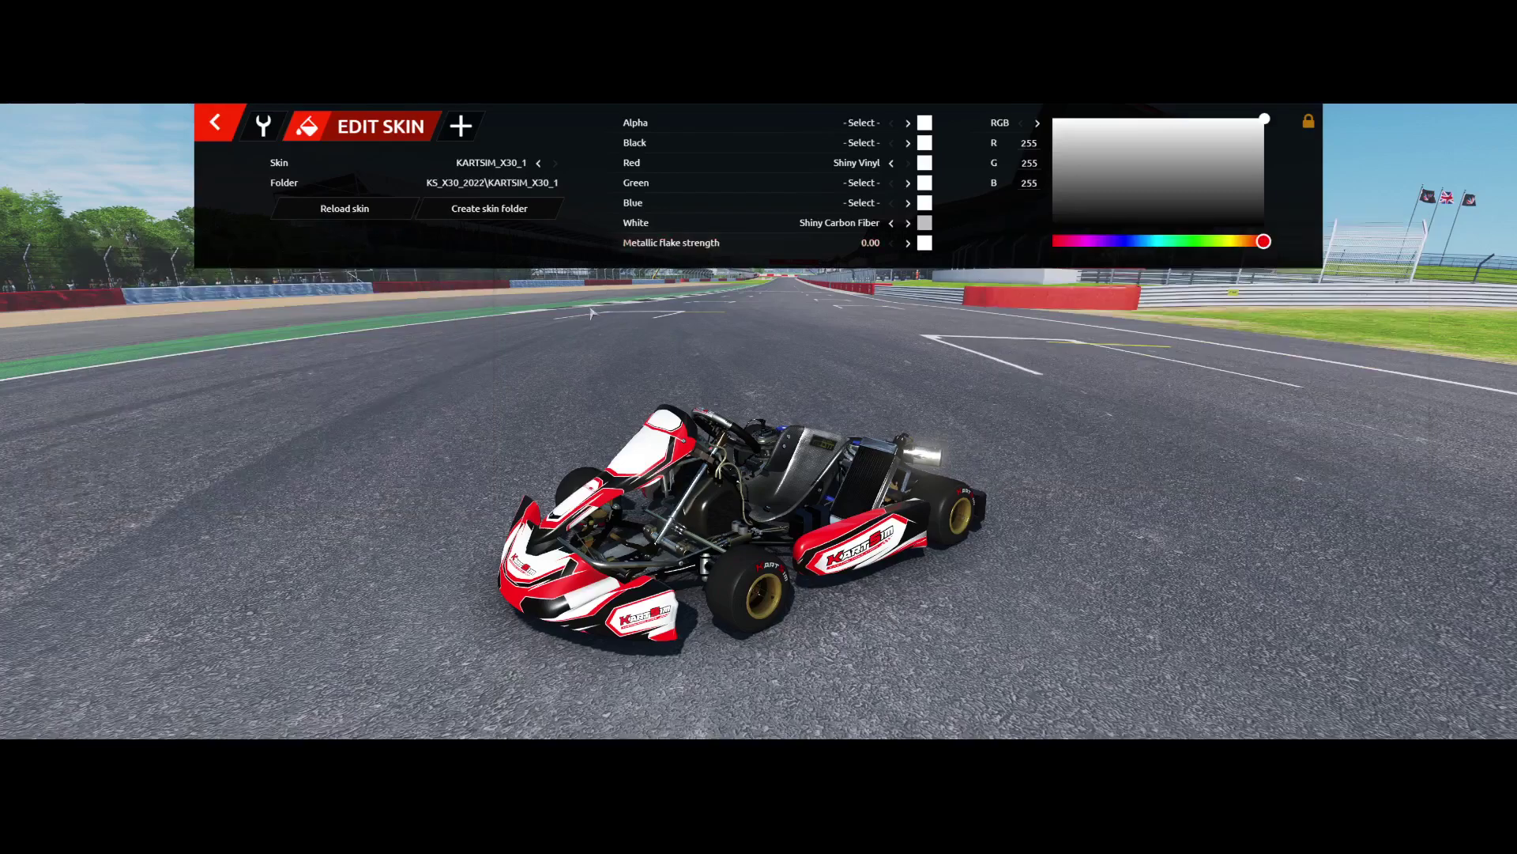
# Reload skins and apply the ALTHB16 blue/yellow number 16 livery to the kart.
pyautogui.click(381, 210)
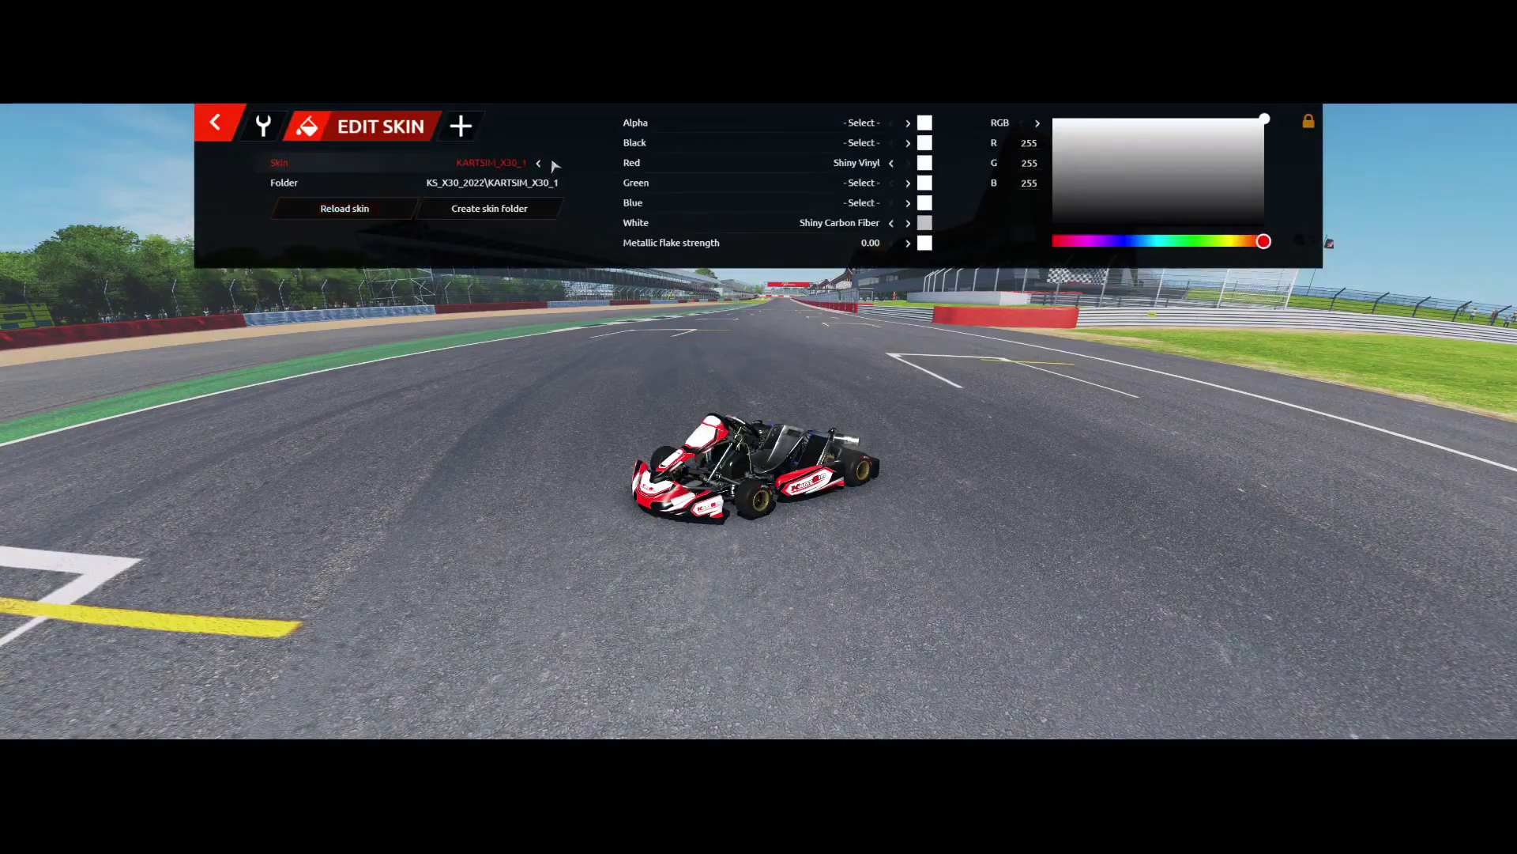
pyautogui.click(541, 164)
pyautogui.click(556, 163)
pyautogui.scroll(3, 782, 529)
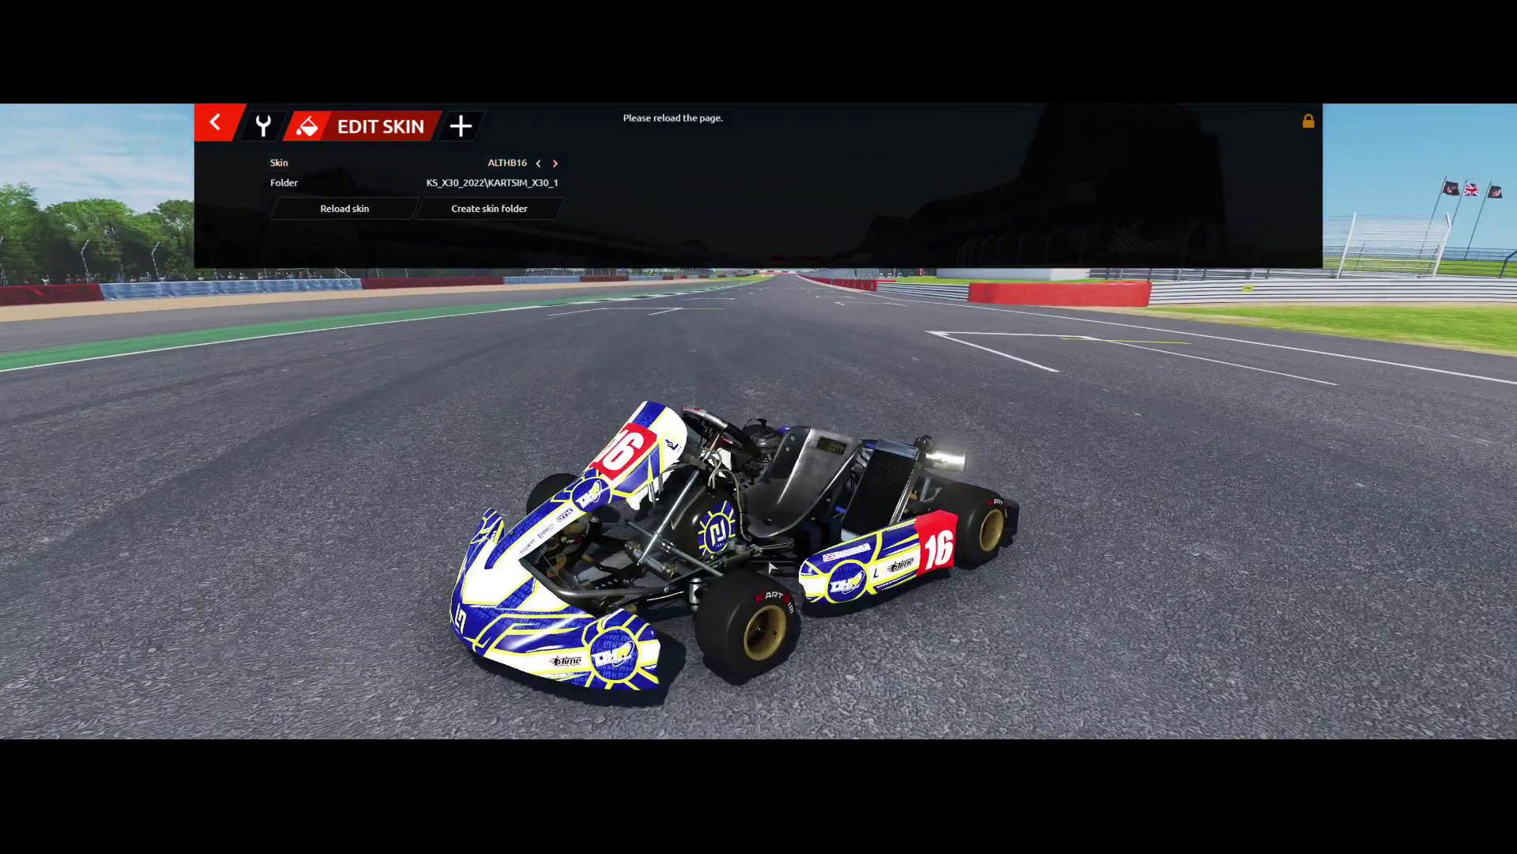
pyautogui.moveTo(771, 567); pyautogui.dragTo(648, 574)
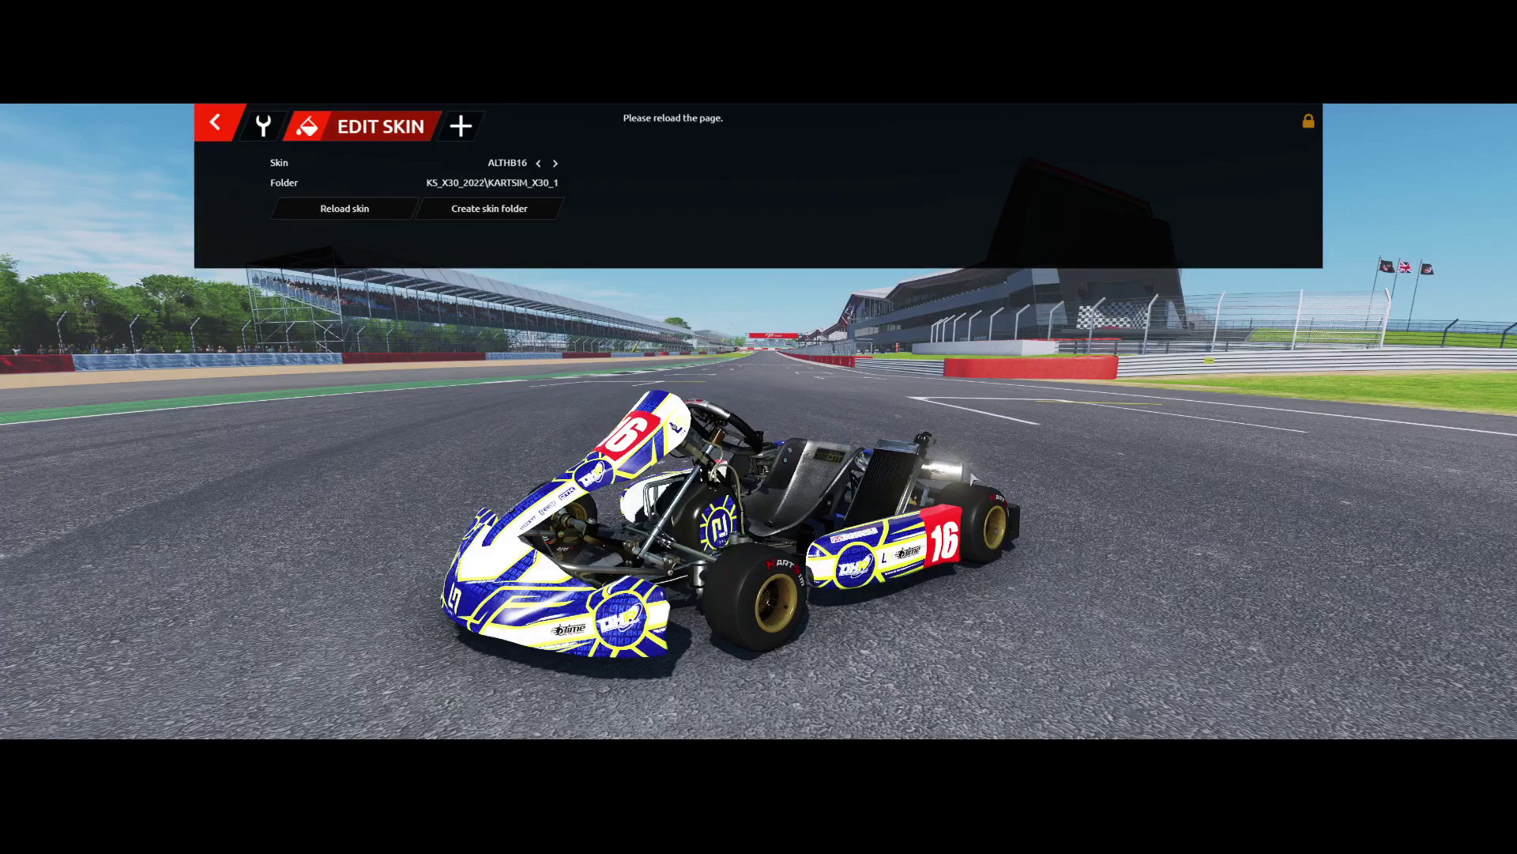
pyautogui.click(463, 129)
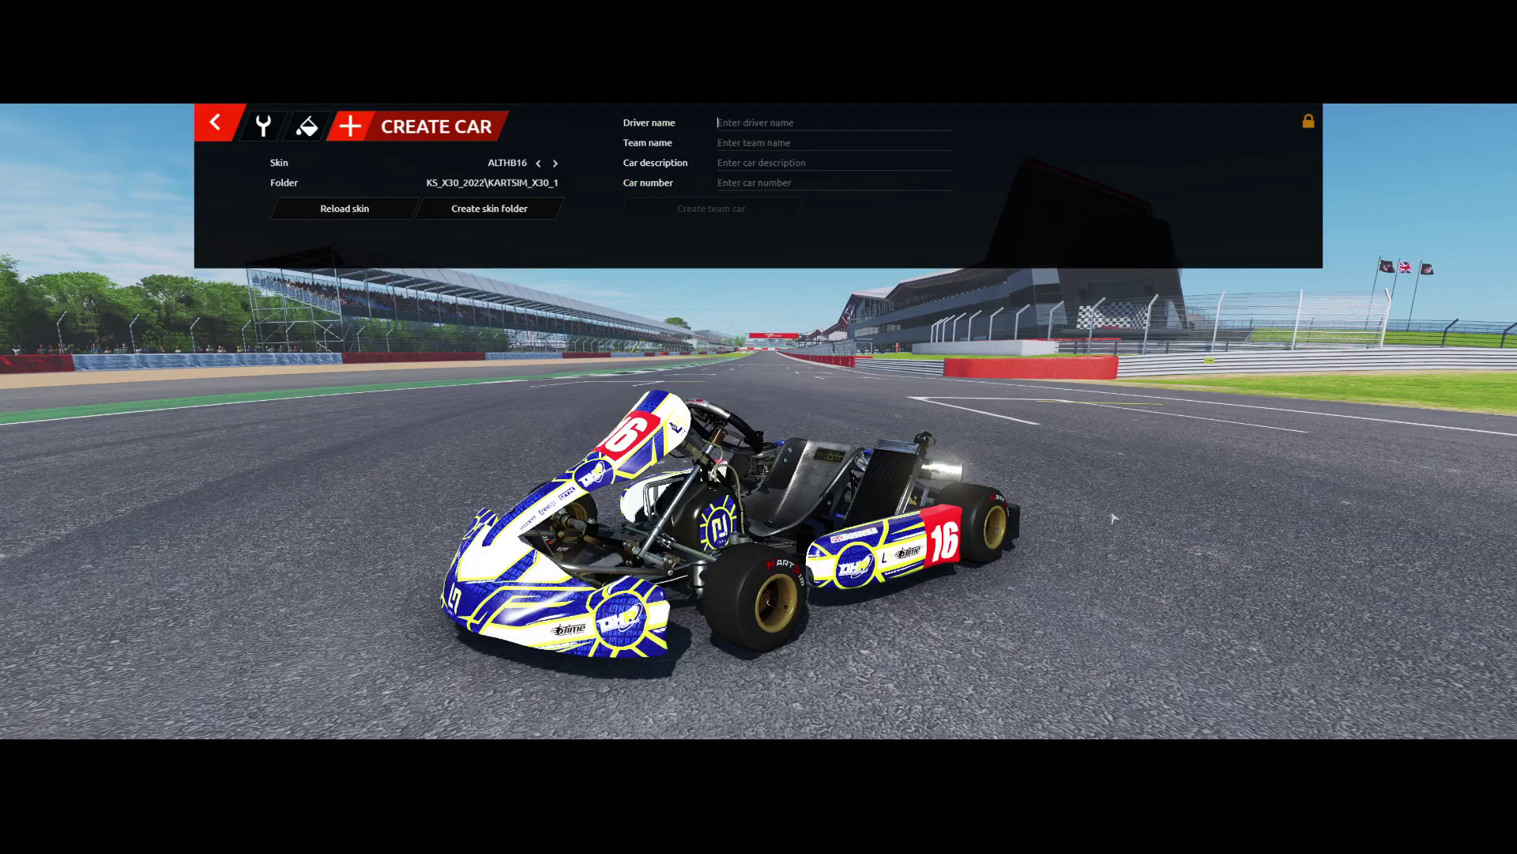
# Enter the driver name and set the team name to Example_Team_One.
pyautogui.write('Driver_Name')
pyautogui.write('12')
pyautogui.press('BackSpace')
pyautogui.press('BackSpace')
pyautogui.press('BackSpace')
pyautogui.press('BackSpace')
pyautogui.press('BackSpace')
pyautogui.write('r_N')
pyautogui.write('ame')
pyautogui.write('Example ')
pyautogui.write('Team_o')
pyautogui.press('BackSpace')
pyautogui.write('One')
# Give the car description #16_Example_Team_Name and car number 16, then create the team car.
pyautogui.press('Return')
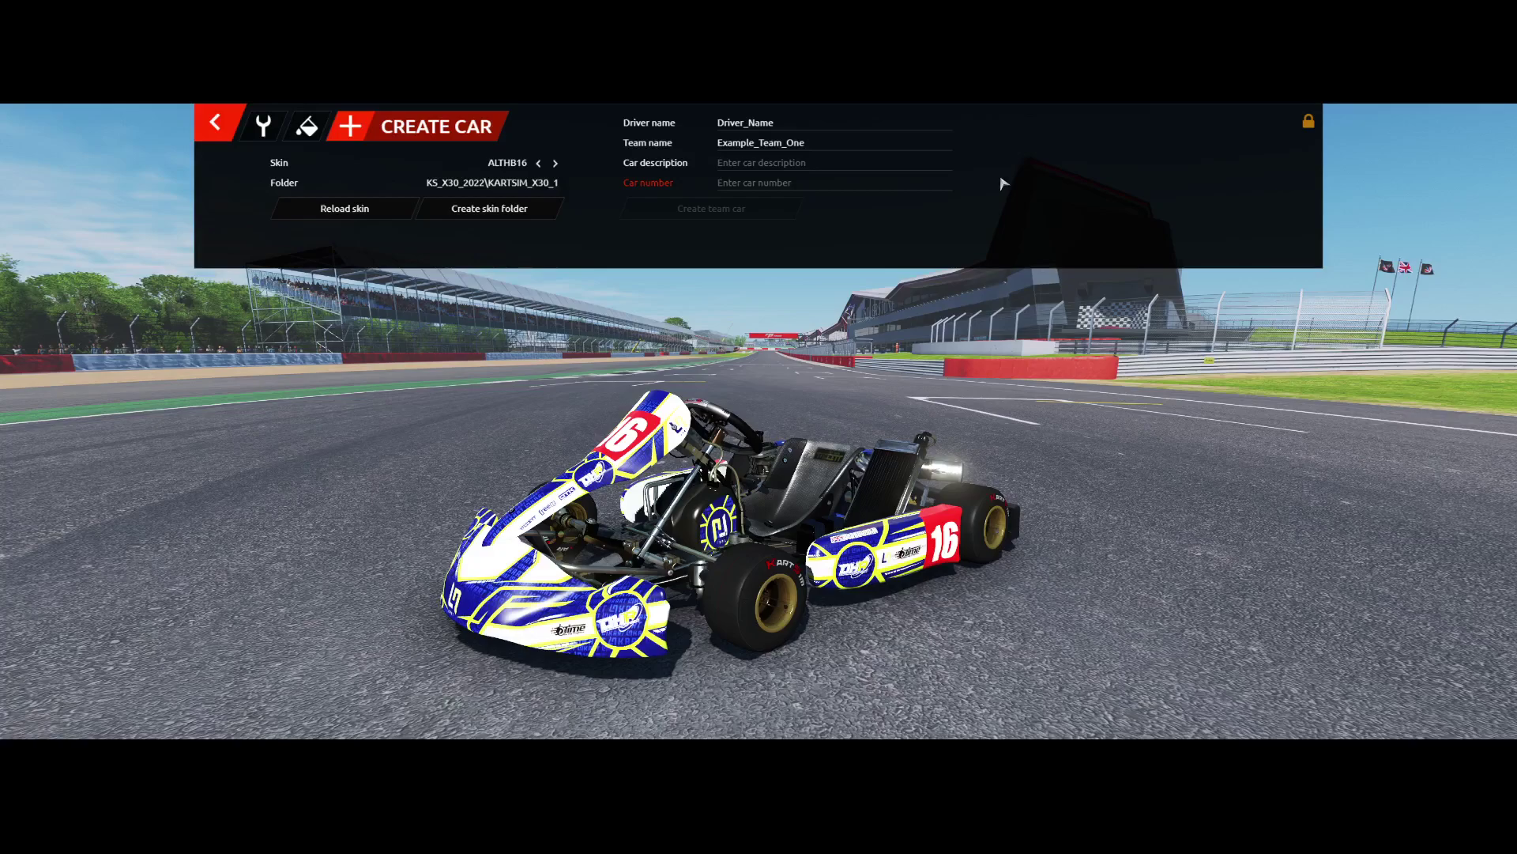
pyautogui.write('#165')
pyautogui.write('Exa')
pyautogui.write('mple_Team')
pyautogui.write('_')
pyautogui.write('Name')
pyautogui.write('16')
pyautogui.click(683, 215)
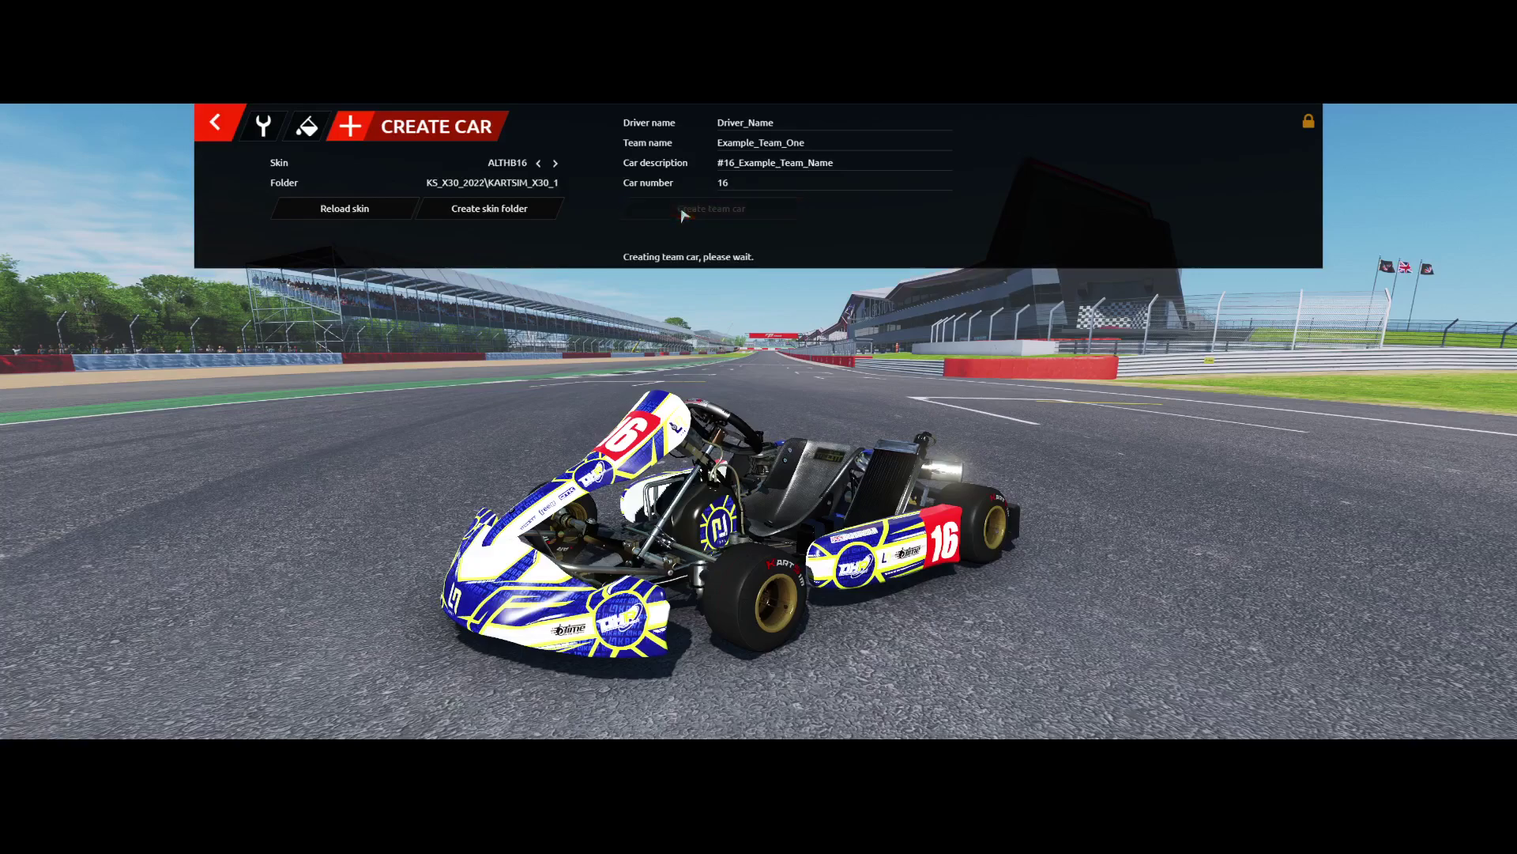